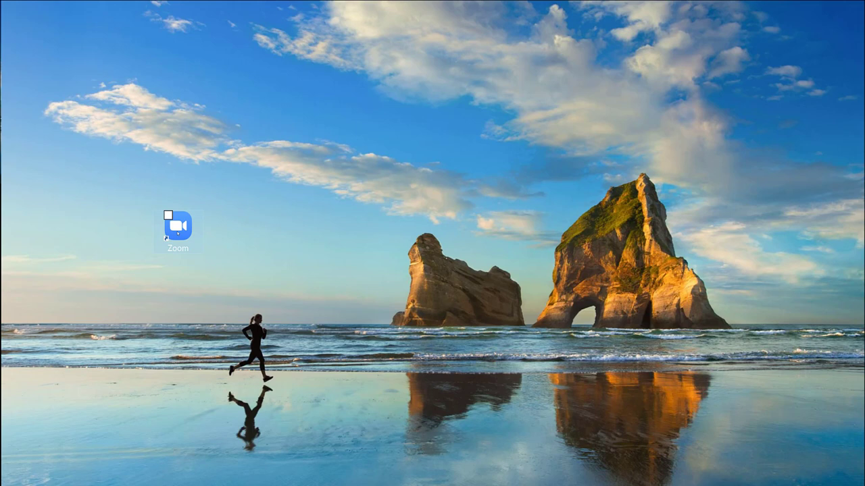
Launch the Zoom client, open the account's My Profile web page from it, and close the old Active Hosts Report page
{"action": "left_click", "coordinate": [177, 232]}
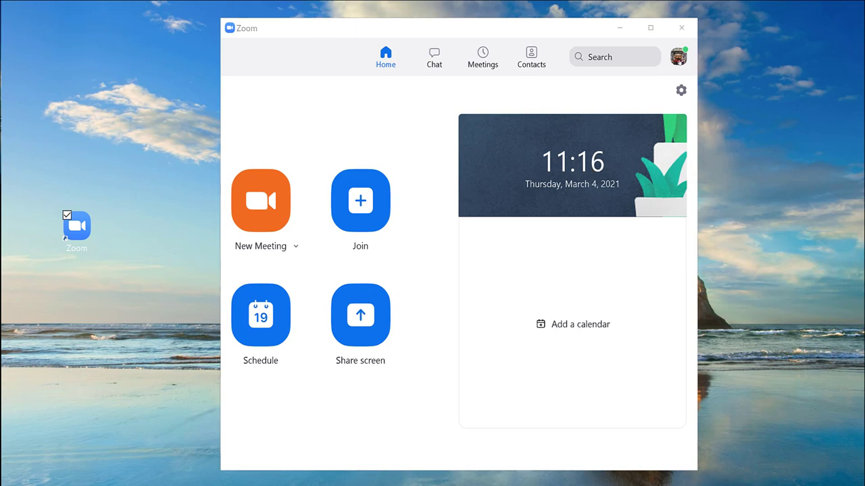
{"action": "left_click", "coordinate": [678, 58]}
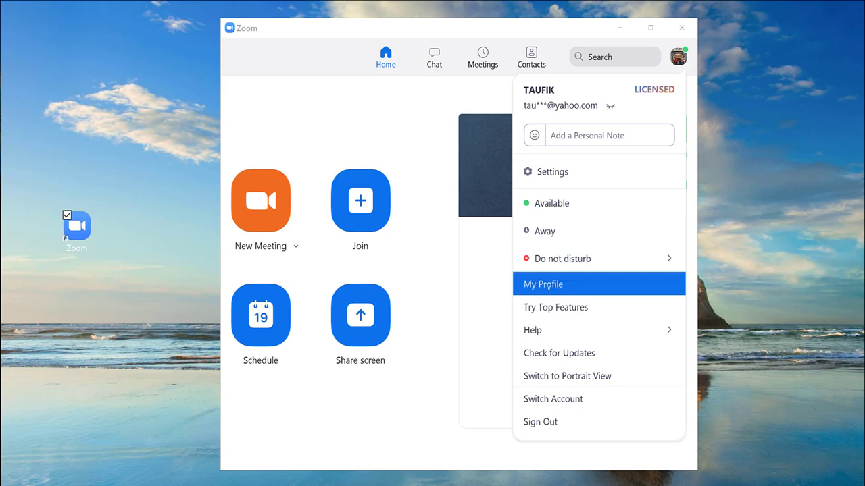
{"action": "left_click", "coordinate": [543, 284]}
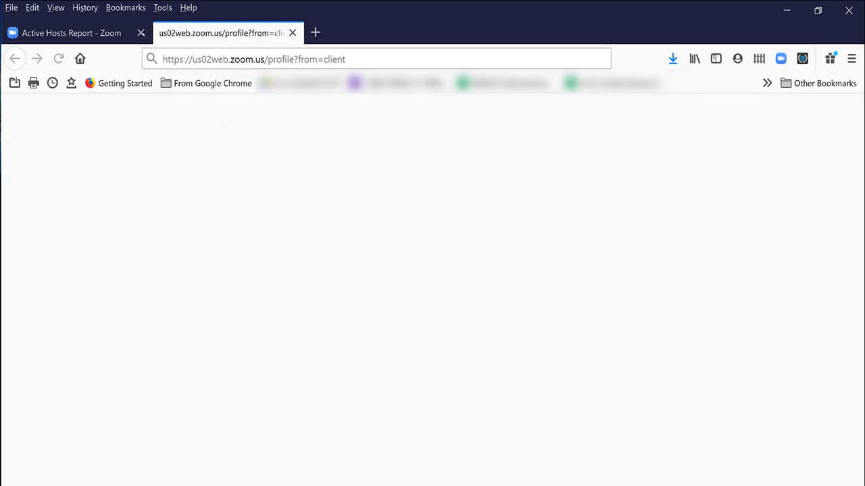
{"action": "left_click", "coordinate": [140, 32]}
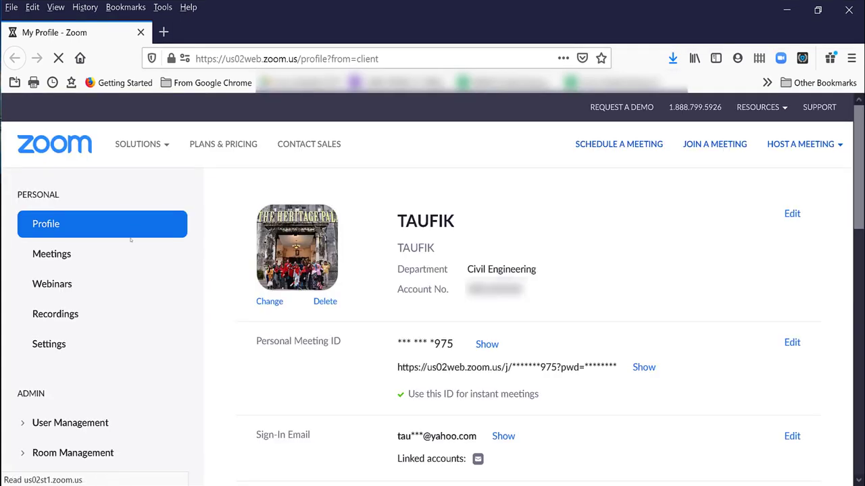
Keep waiting for the slow profile page, and open the Reports page under the admin Account Management section
{"action": "left_click", "coordinate": [139, 294]}
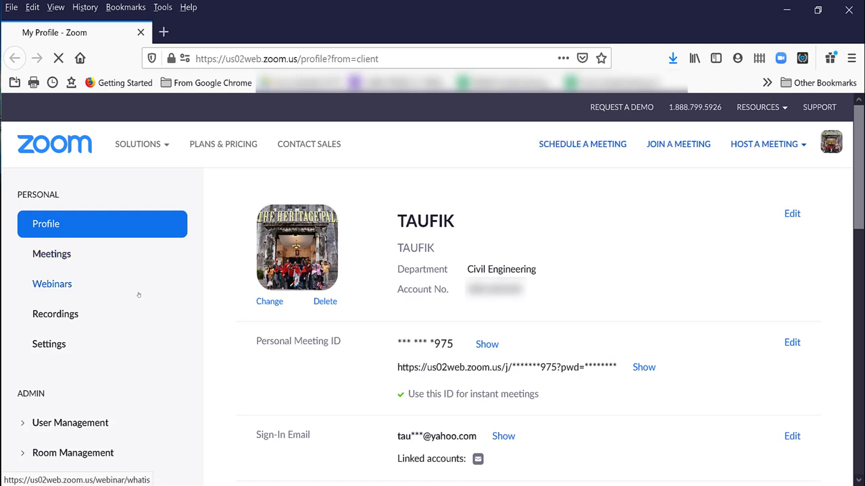
{"action": "scroll", "coordinate": [117, 325], "scroll_direction": "down", "scroll_amount": 3}
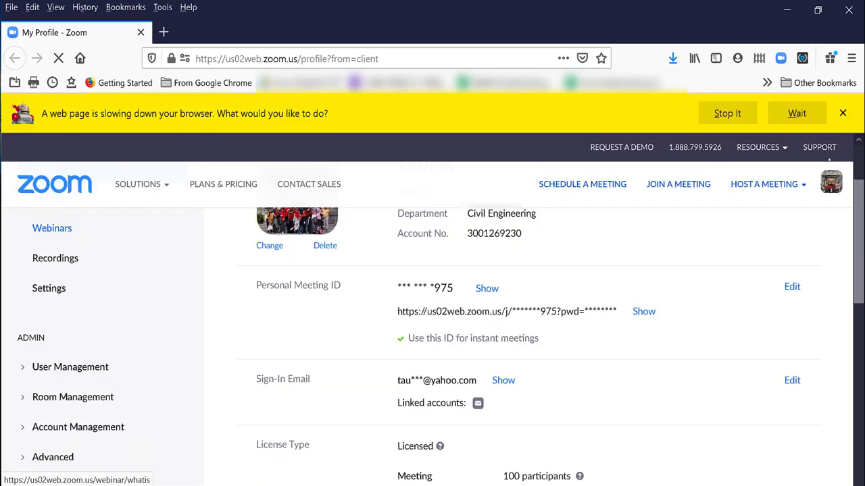
{"action": "left_click", "coordinate": [801, 114]}
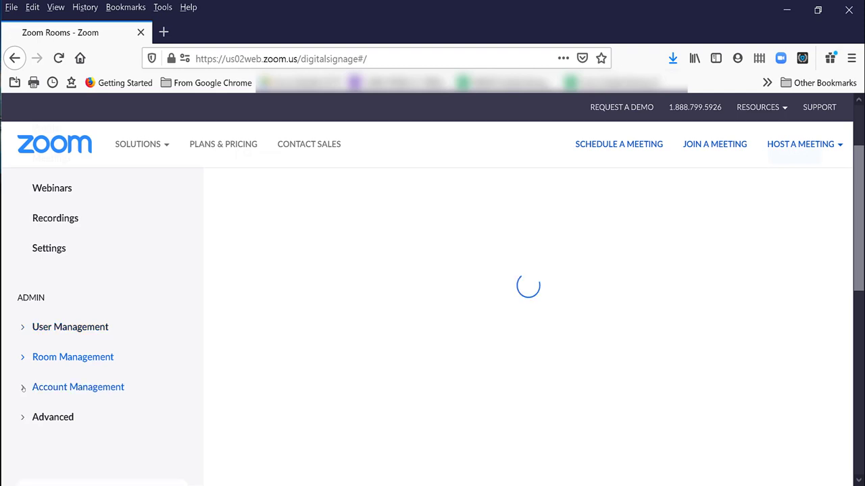
{"action": "left_click", "coordinate": [23, 388]}
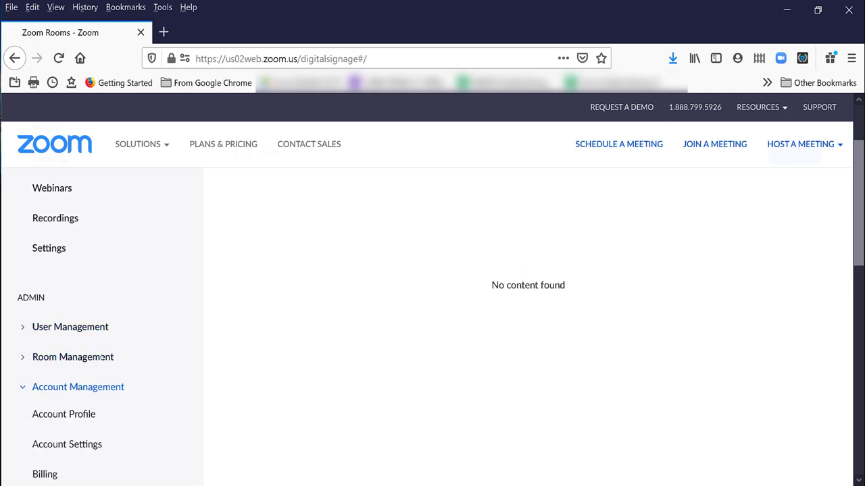
{"action": "scroll", "coordinate": [160, 355], "scroll_direction": "down", "scroll_amount": 3}
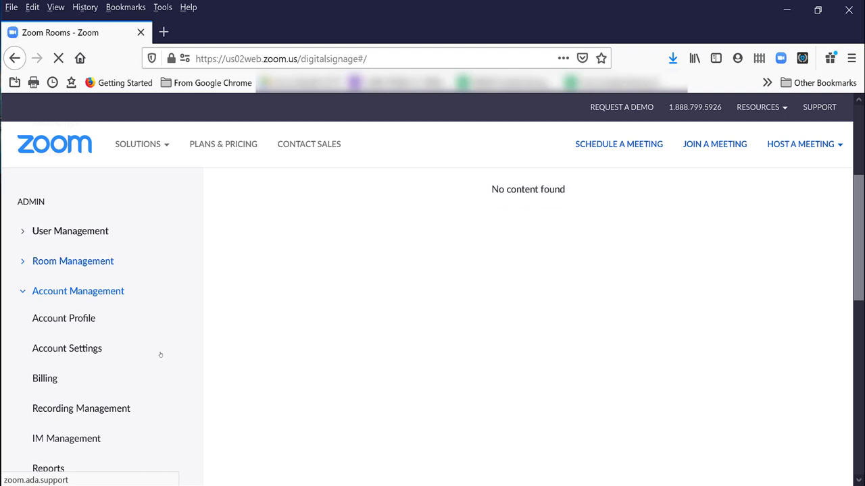
{"action": "scroll", "coordinate": [160, 355], "scroll_direction": "down", "scroll_amount": 3}
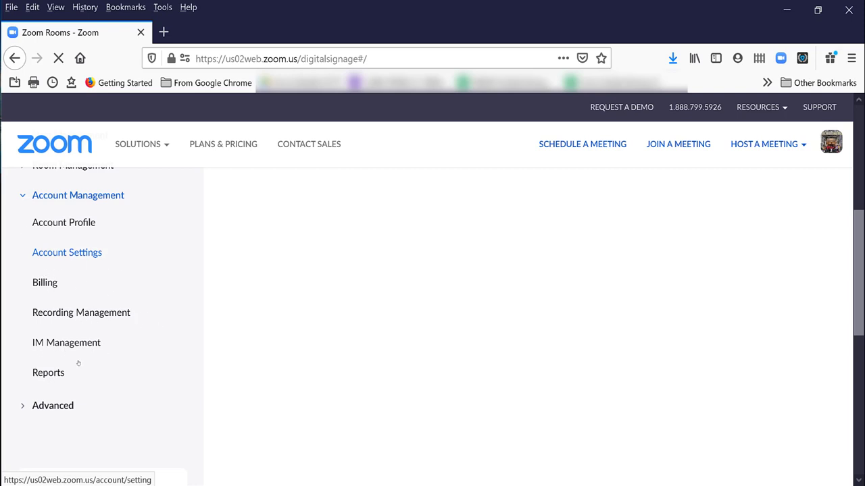
{"action": "scroll", "coordinate": [187, 294], "scroll_direction": "up", "scroll_amount": 3}
{"action": "scroll", "coordinate": [162, 266], "scroll_direction": "down", "scroll_amount": 3}
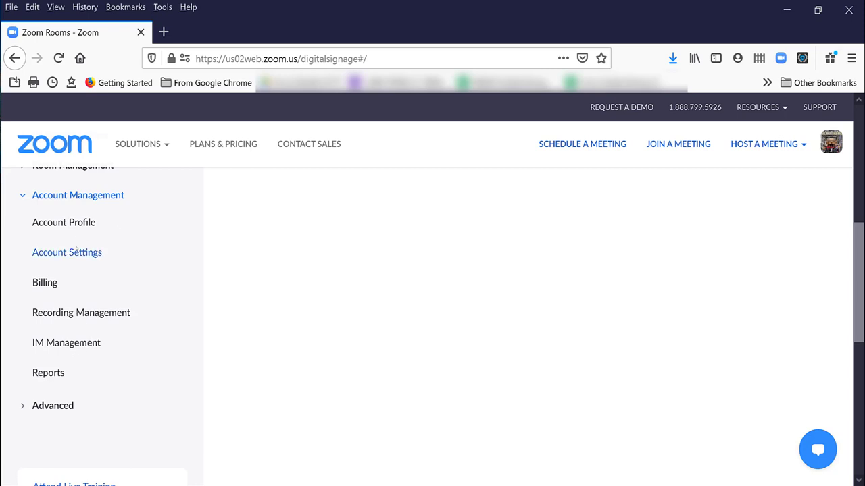
{"action": "left_click", "coordinate": [50, 376]}
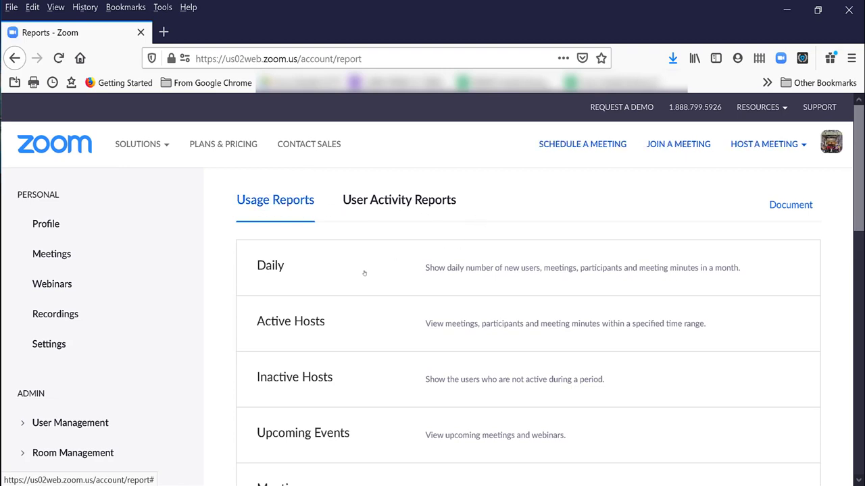
Open the Active Hosts usage report and show the participant list of the personal meeting held on 03/03/2021
{"action": "left_click", "coordinate": [282, 281]}
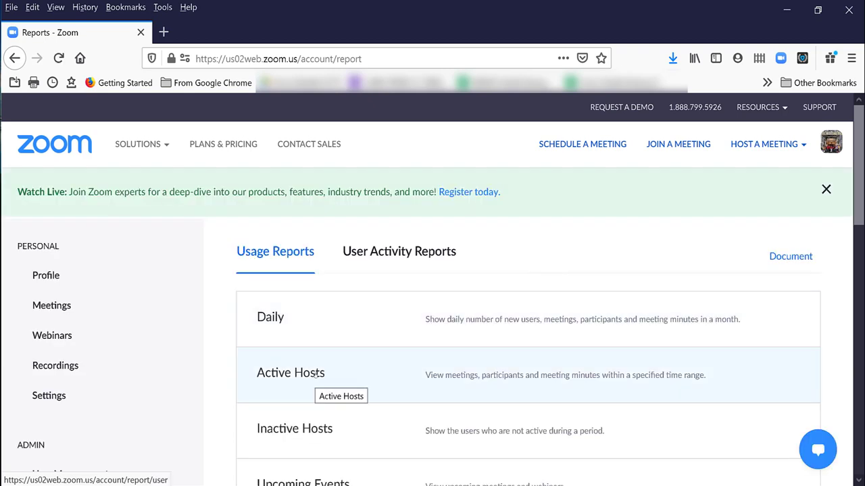
{"action": "left_click", "coordinate": [316, 375]}
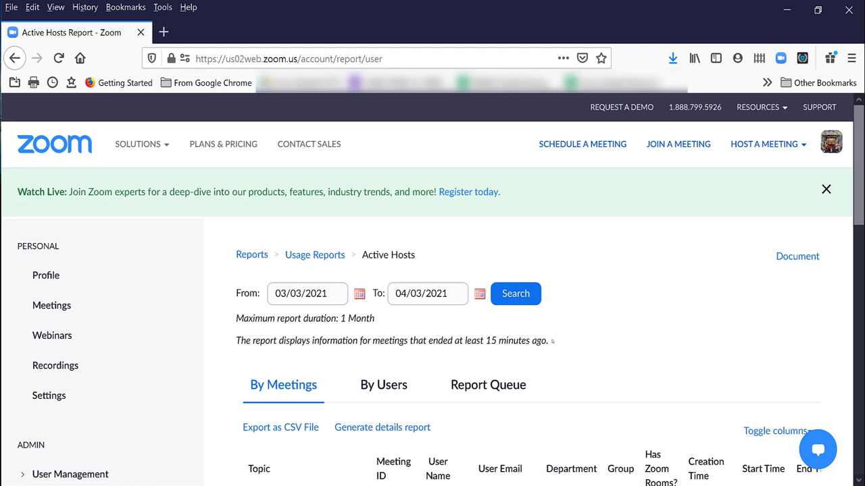
{"action": "scroll", "coordinate": [552, 341], "scroll_direction": "down", "scroll_amount": 5}
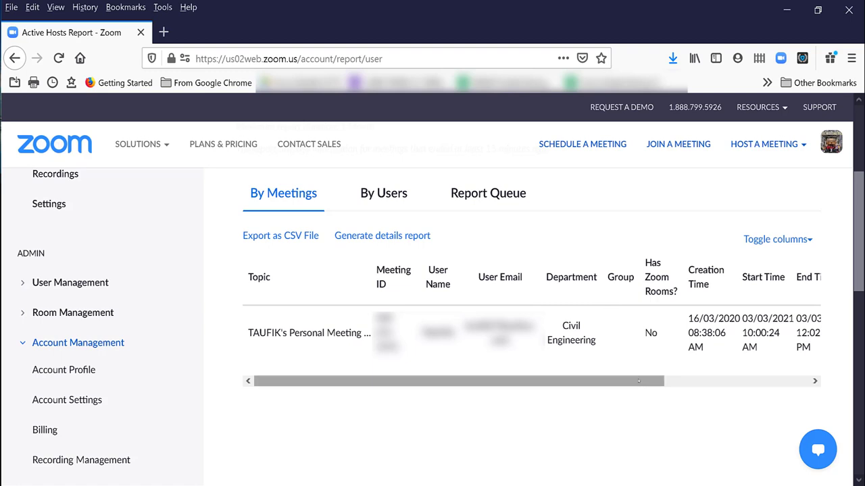
{"action": "left_click_drag", "start_coordinate": [638, 381], "coordinate": [804, 354]}
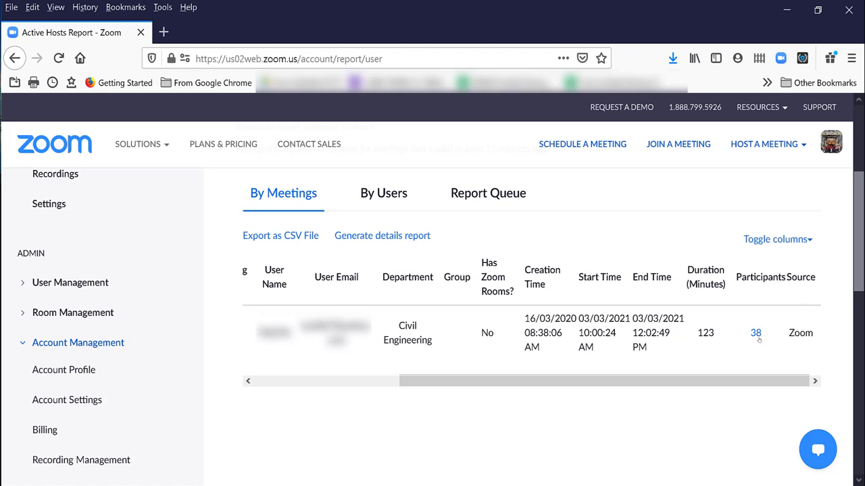
{"action": "left_click", "coordinate": [762, 335]}
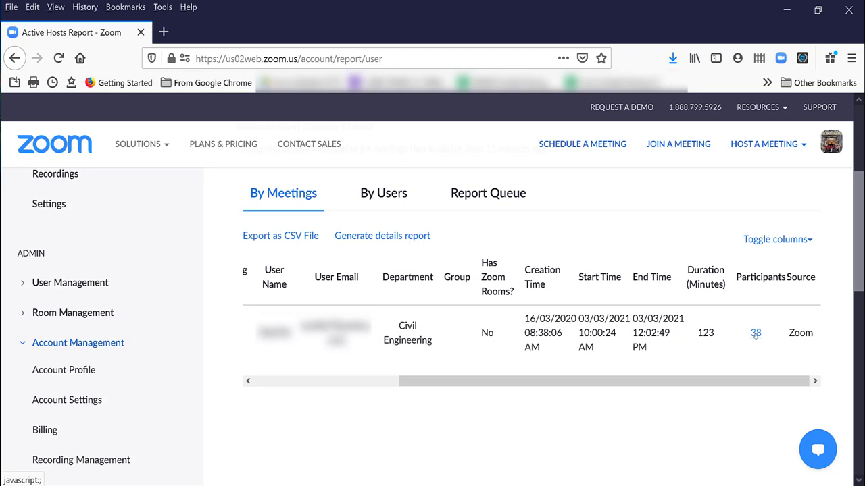
{"action": "left_click", "coordinate": [756, 333]}
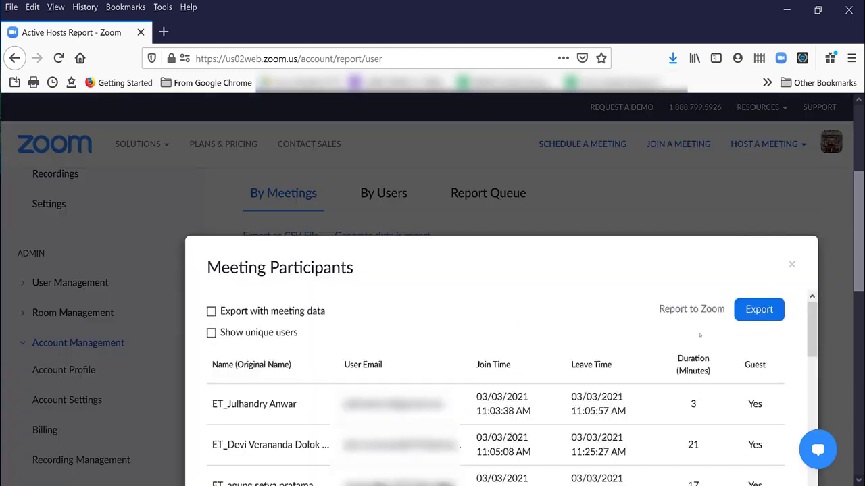
Examine the join time, leave time and duration of the attendees in the first part of the meeting's participant list
{"action": "scroll", "coordinate": [840, 256], "scroll_direction": "down", "scroll_amount": 3}
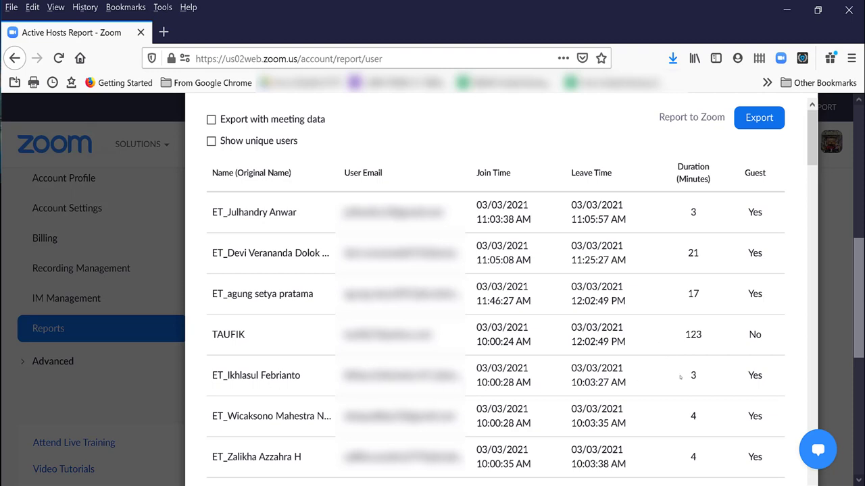
{"action": "scroll", "coordinate": [825, 253], "scroll_direction": "down", "scroll_amount": 3}
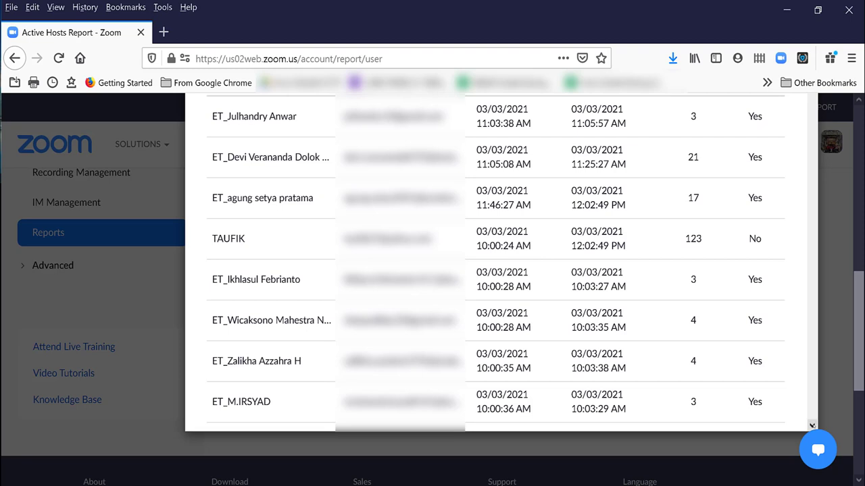
{"action": "left_click", "coordinate": [812, 425]}
{"action": "left_click", "coordinate": [812, 425]}
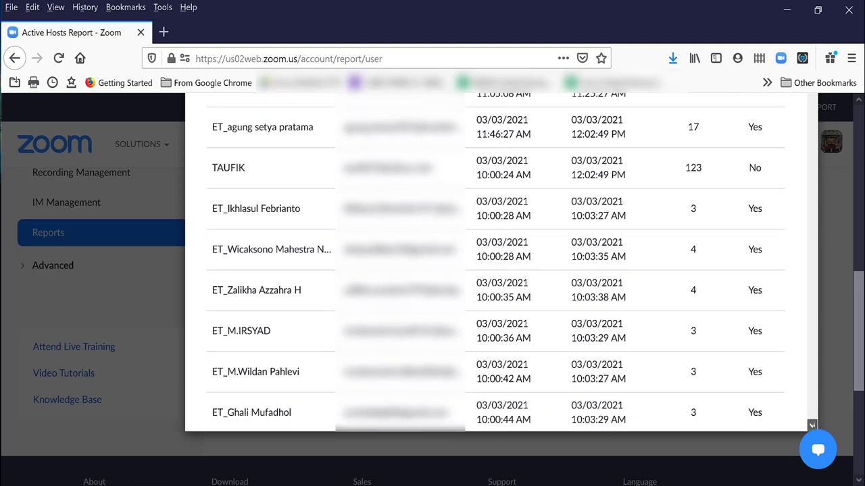
{"action": "left_click", "coordinate": [813, 425]}
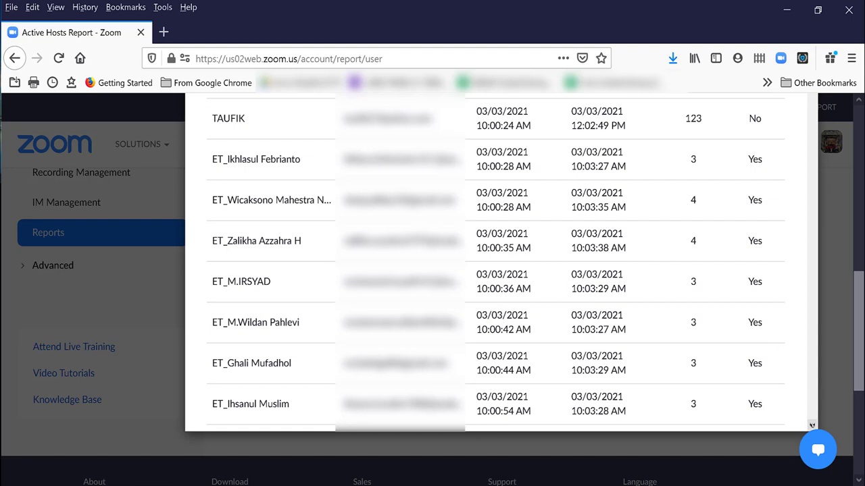
{"action": "left_click", "coordinate": [812, 425]}
{"action": "left_click", "coordinate": [813, 426]}
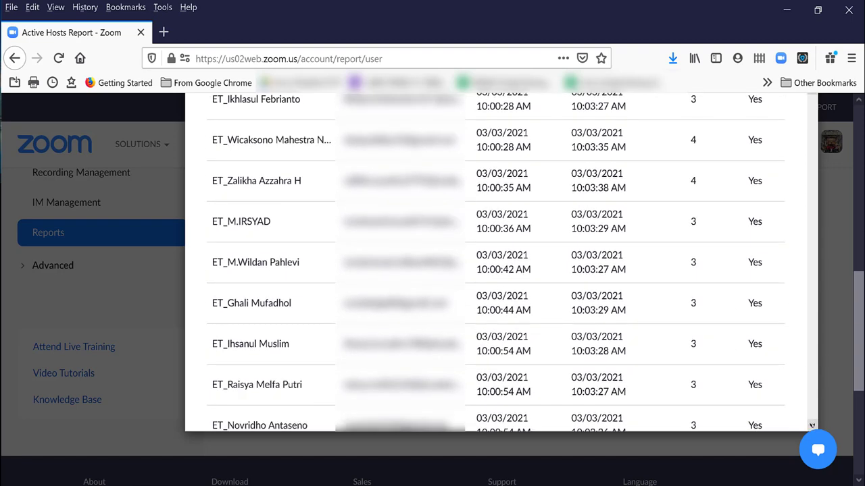
{"action": "left_click", "coordinate": [812, 426]}
{"action": "left_click", "coordinate": [812, 426]}
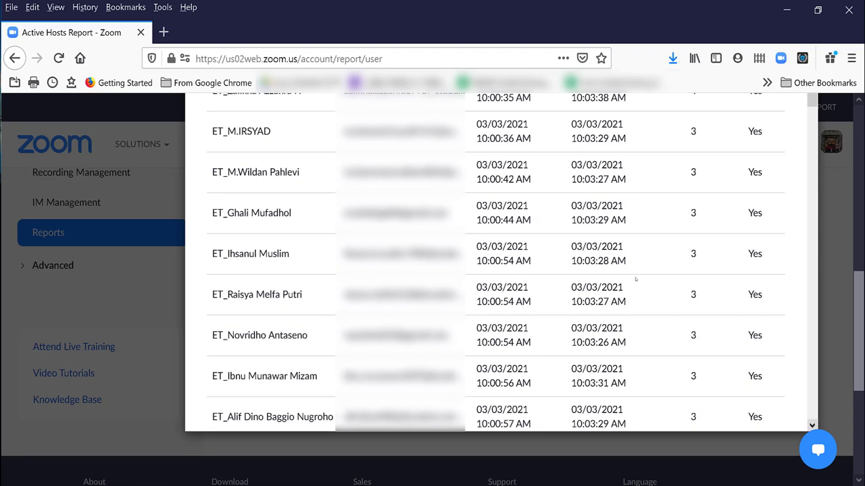
{"action": "scroll", "coordinate": [247, 227], "scroll_direction": "down", "scroll_amount": 1}
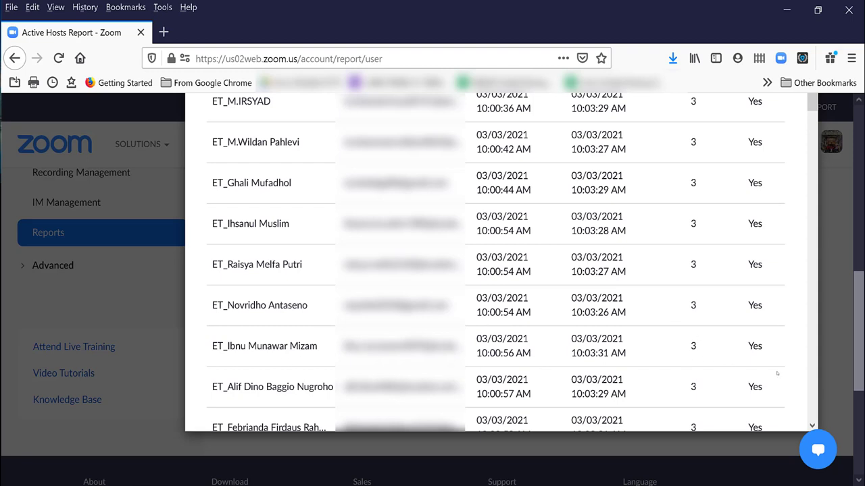
{"action": "scroll", "coordinate": [766, 353], "scroll_direction": "down", "scroll_amount": 3}
{"action": "scroll", "coordinate": [744, 337], "scroll_direction": "down", "scroll_amount": 2}
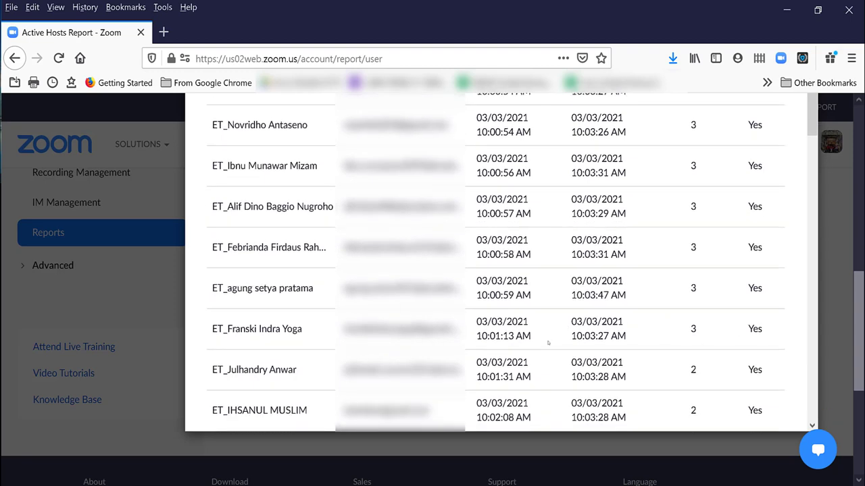
{"action": "scroll", "coordinate": [548, 343], "scroll_direction": "down", "scroll_amount": 3}
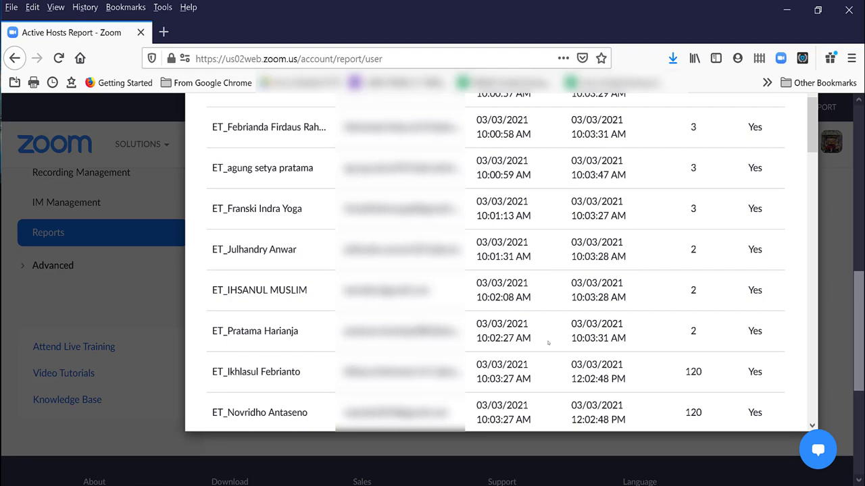
{"action": "scroll", "coordinate": [548, 343], "scroll_direction": "down", "scroll_amount": 1}
{"action": "scroll", "coordinate": [270, 338], "scroll_direction": "down", "scroll_amount": 1}
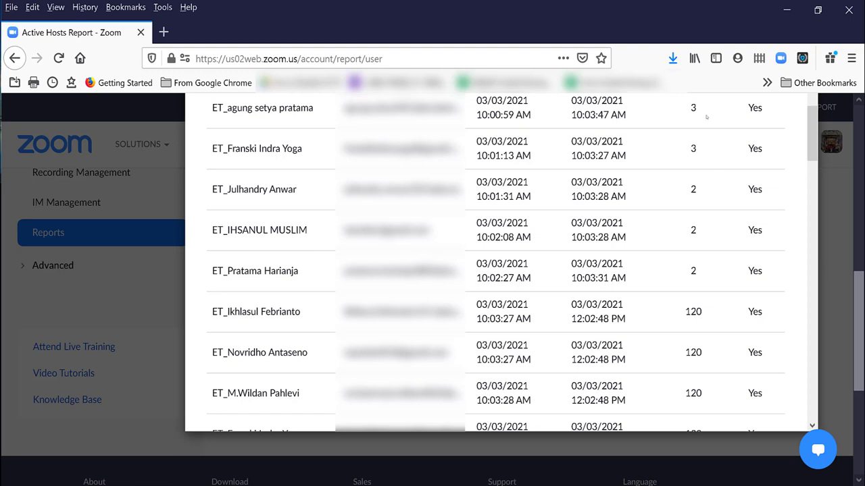
Examine the remaining participant rows, comparing repeated entries of the same attendee by rejoin time, leave time and duration
{"action": "scroll", "coordinate": [679, 216], "scroll_direction": "down", "scroll_amount": 3}
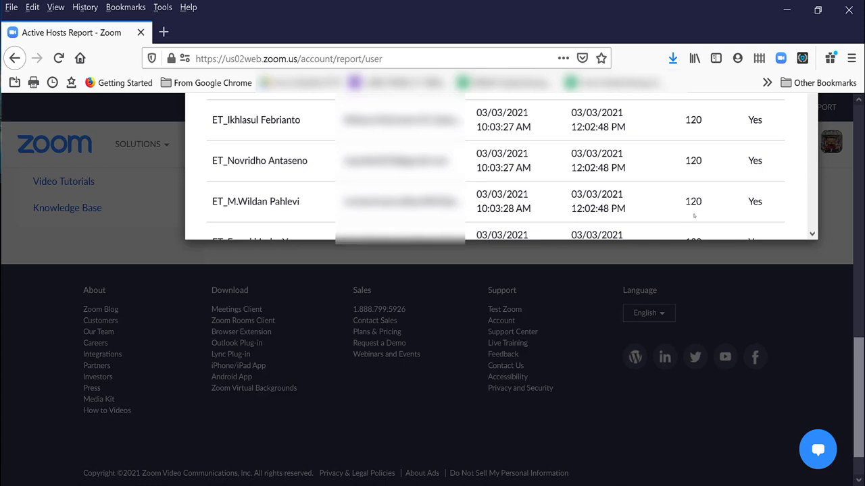
{"action": "scroll", "coordinate": [861, 271], "scroll_direction": "up", "scroll_amount": 5}
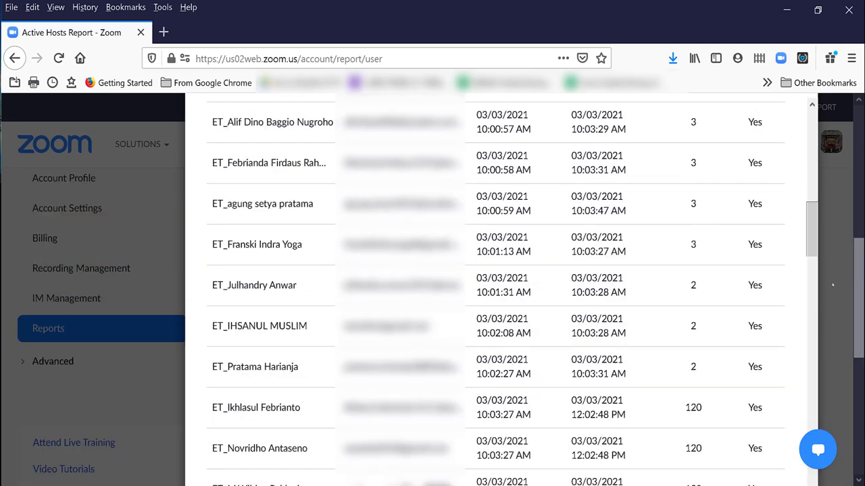
{"action": "scroll", "coordinate": [813, 287], "scroll_direction": "down", "scroll_amount": 3}
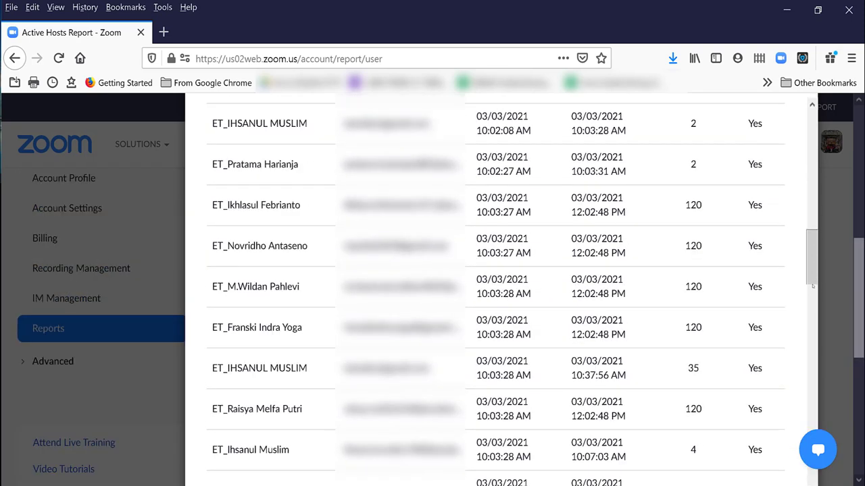
{"action": "scroll", "coordinate": [812, 287], "scroll_direction": "down", "scroll_amount": 2}
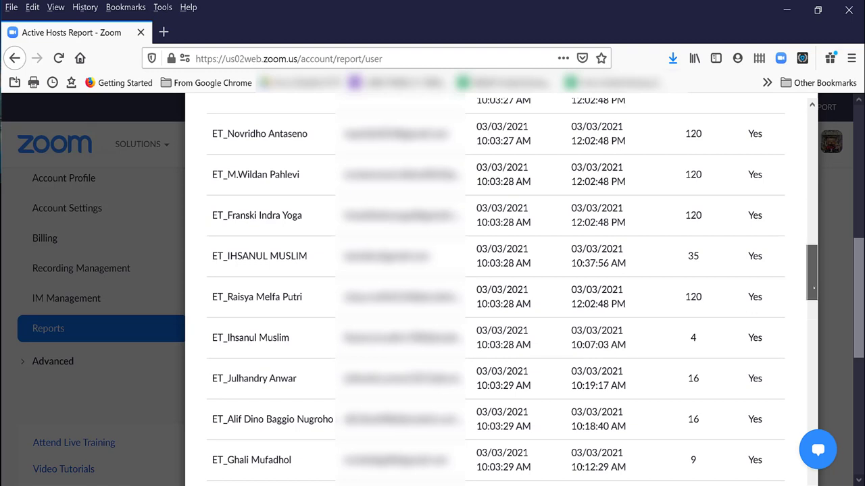
{"action": "left_click_drag", "start_coordinate": [812, 279], "coordinate": [812, 313]}
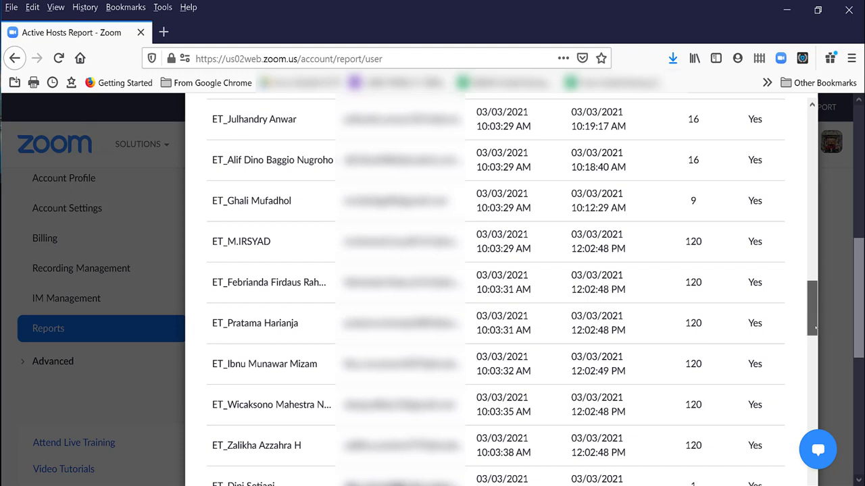
{"action": "scroll", "coordinate": [816, 327], "scroll_direction": "down", "scroll_amount": 3}
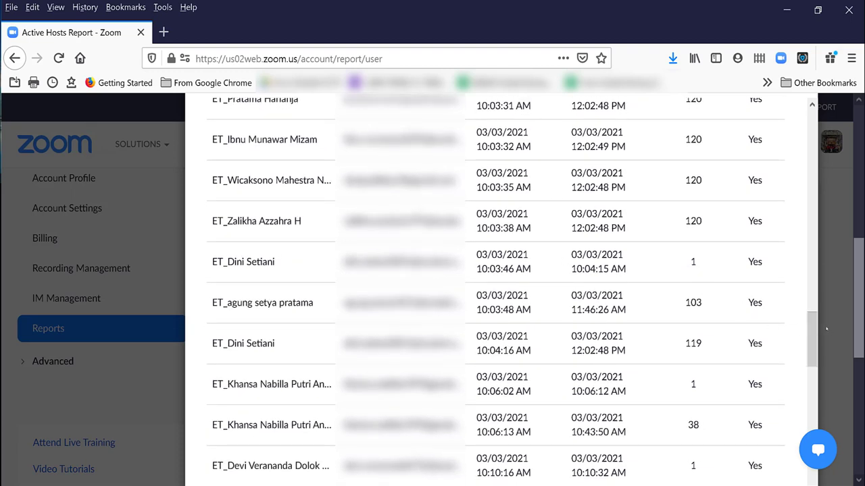
{"action": "scroll", "coordinate": [427, 287], "scroll_direction": "down", "scroll_amount": 1}
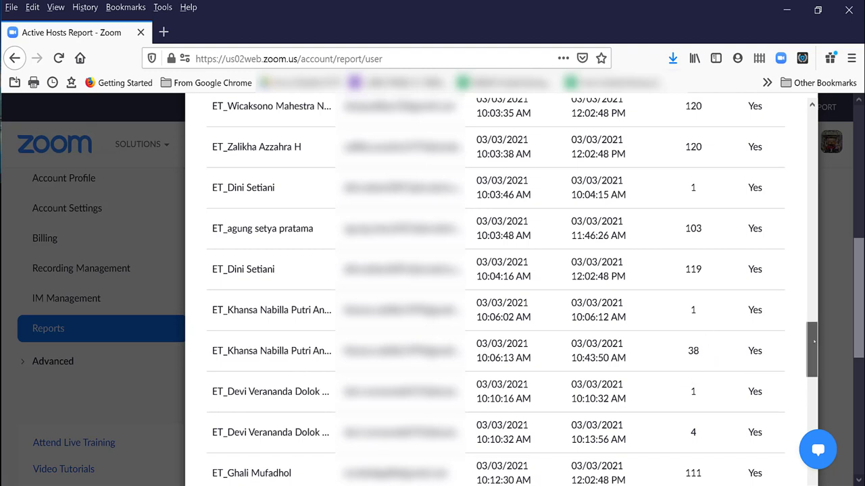
{"action": "scroll", "coordinate": [814, 342], "scroll_direction": "down", "scroll_amount": 2}
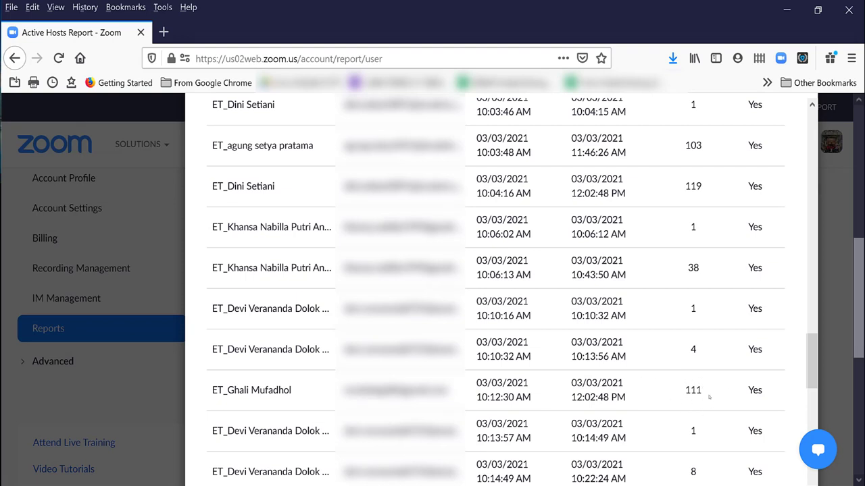
{"action": "left_click_drag", "start_coordinate": [811, 368], "coordinate": [816, 407]}
{"action": "scroll", "coordinate": [260, 475], "scroll_direction": "down", "scroll_amount": 5}
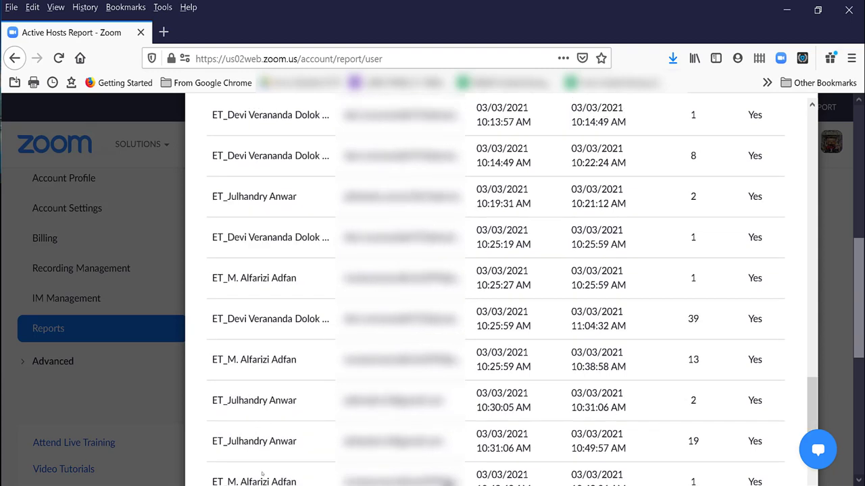
{"action": "scroll", "coordinate": [262, 473], "scroll_direction": "down", "scroll_amount": 3}
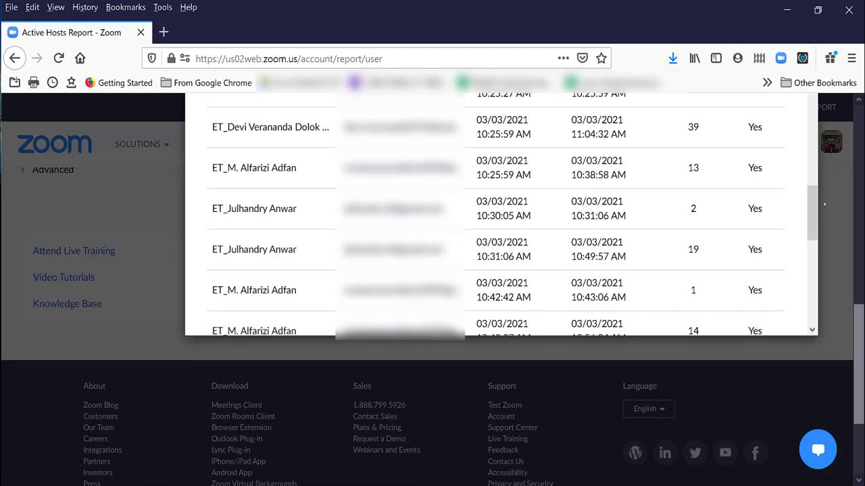
{"action": "left_click_drag", "start_coordinate": [815, 208], "coordinate": [815, 160]}
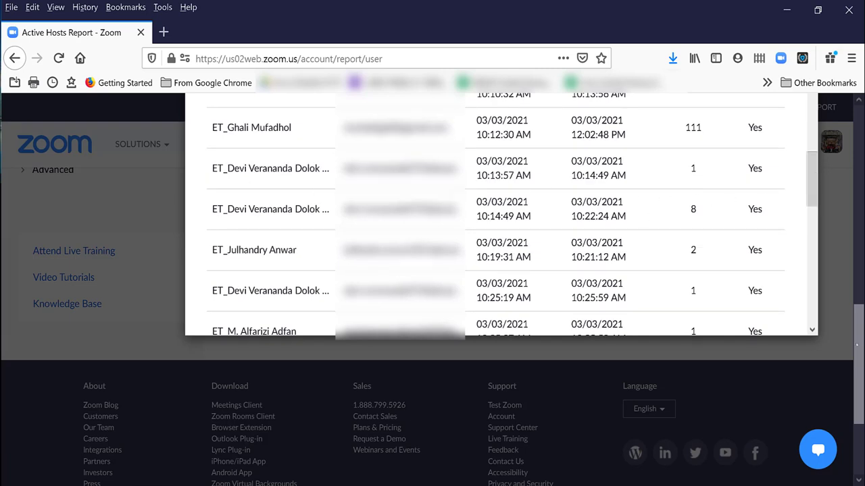
{"action": "left_click_drag", "start_coordinate": [857, 344], "coordinate": [860, 313]}
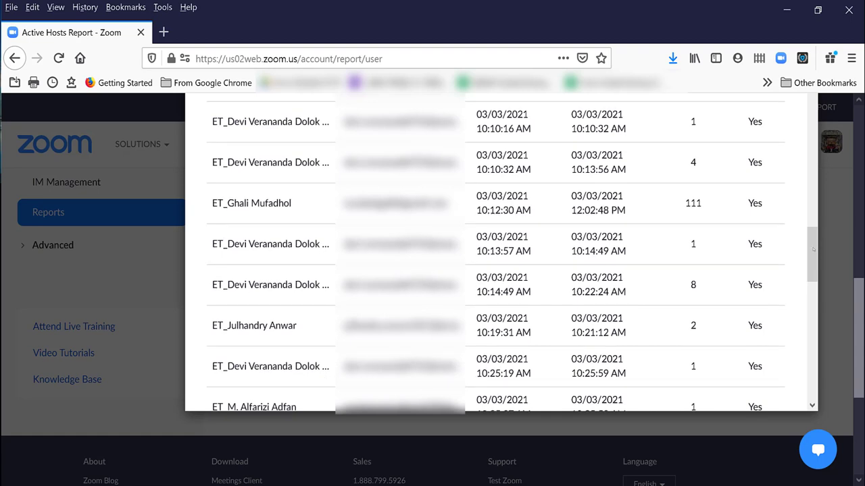
Include the meeting data in the export of the meeting's participant list
{"action": "scroll", "coordinate": [816, 278], "scroll_direction": "up", "scroll_amount": 5}
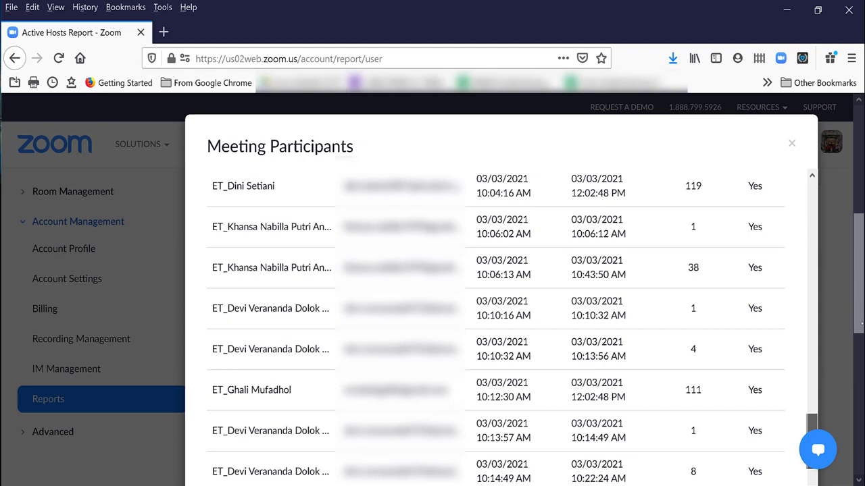
{"action": "scroll", "coordinate": [441, 287], "scroll_direction": "down", "scroll_amount": 1}
{"action": "scroll", "coordinate": [441, 287], "scroll_direction": "up", "scroll_amount": 5}
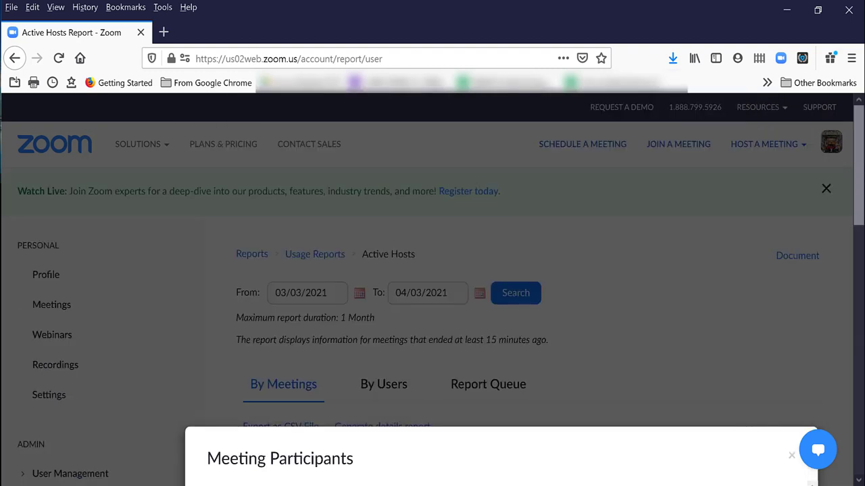
{"action": "scroll", "coordinate": [441, 287], "scroll_direction": "down", "scroll_amount": 1}
{"action": "scroll", "coordinate": [441, 287], "scroll_direction": "down", "scroll_amount": 4}
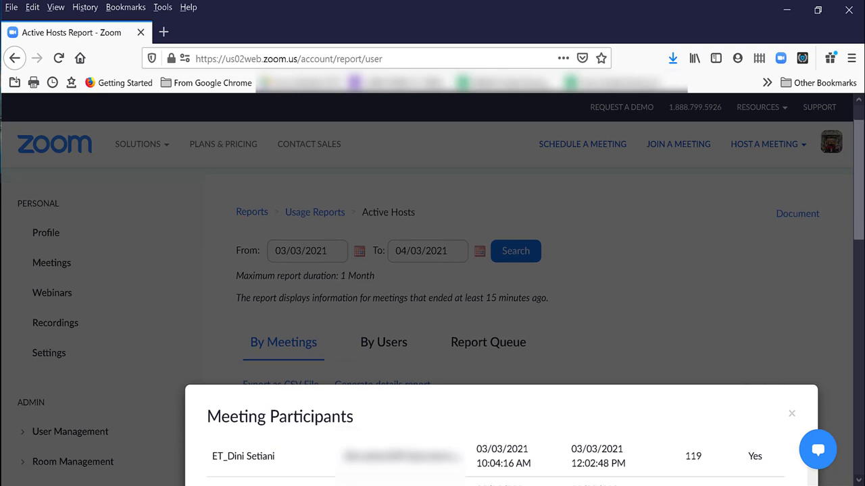
{"action": "scroll", "coordinate": [501, 324], "scroll_direction": "down", "scroll_amount": 3}
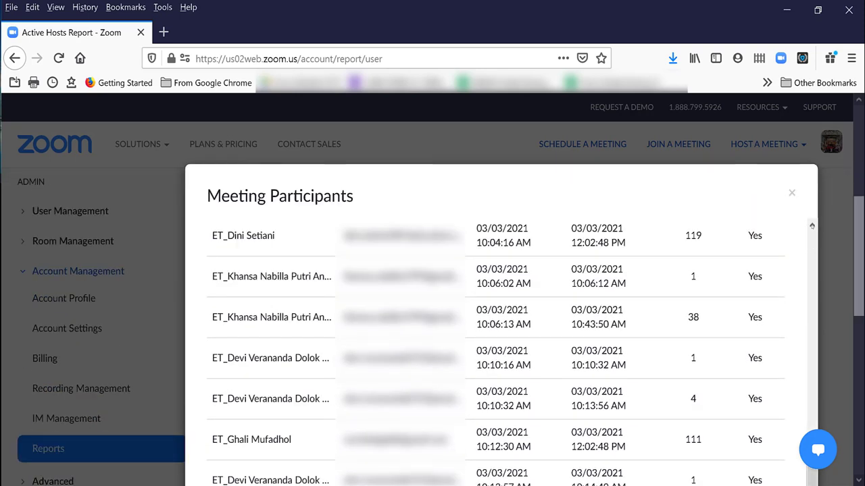
{"action": "scroll", "coordinate": [812, 225], "scroll_direction": "up", "scroll_amount": 1}
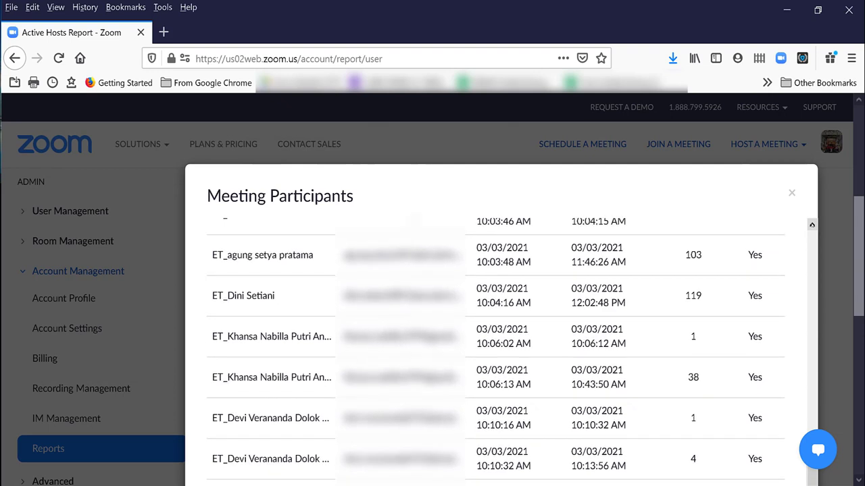
{"action": "scroll", "coordinate": [811, 225], "scroll_direction": "up", "scroll_amount": 3}
{"action": "scroll", "coordinate": [812, 224], "scroll_direction": "up", "scroll_amount": 3}
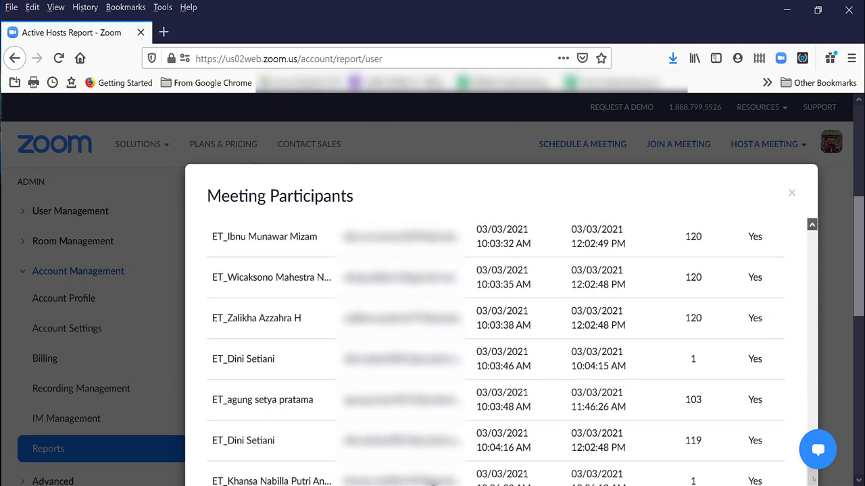
{"action": "scroll", "coordinate": [817, 389], "scroll_direction": "up", "scroll_amount": 5}
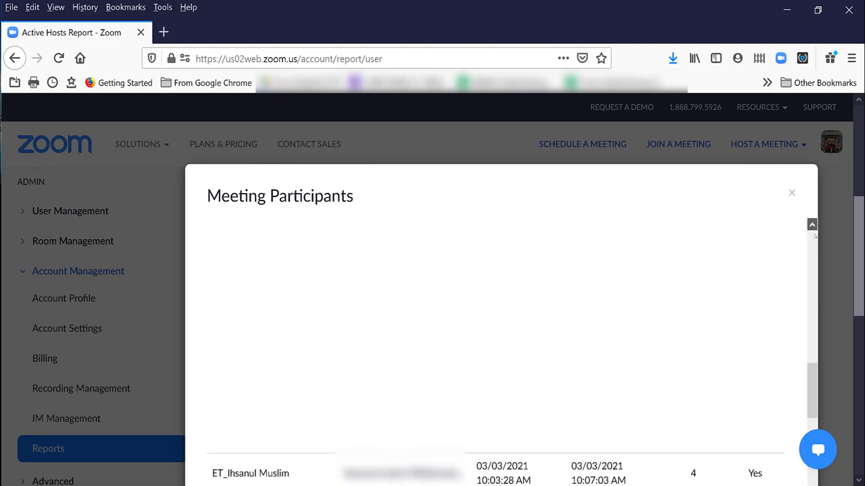
{"action": "scroll", "coordinate": [357, 244], "scroll_direction": "up", "scroll_amount": 5}
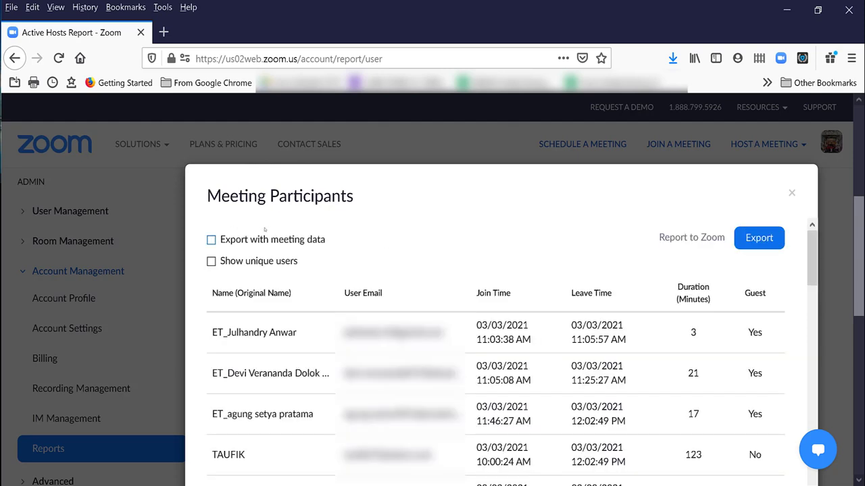
{"action": "left_click", "coordinate": [211, 240]}
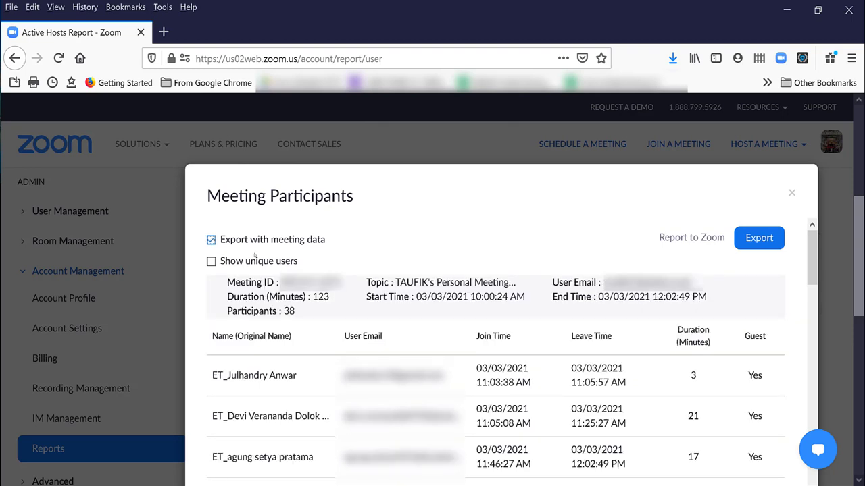
Export the participant list, save the CSV file in the Absensi Kuliah folder on drive D, and open it in Excel
{"action": "left_click", "coordinate": [760, 240]}
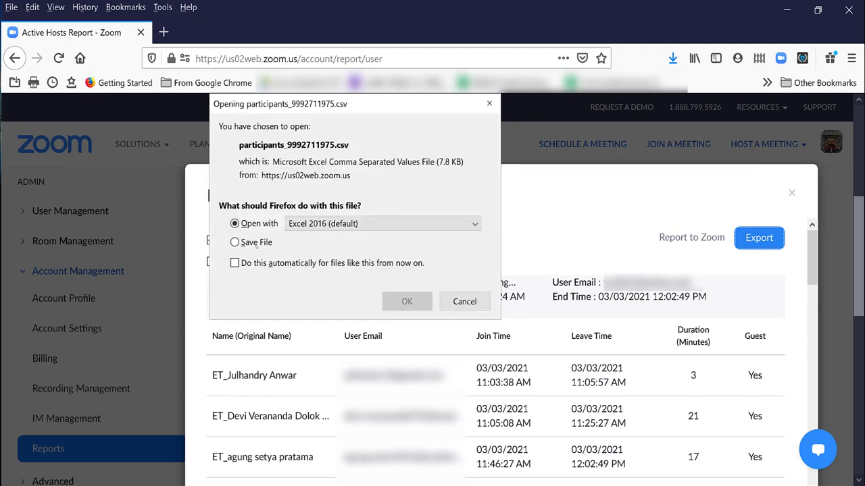
{"action": "left_click", "coordinate": [234, 242]}
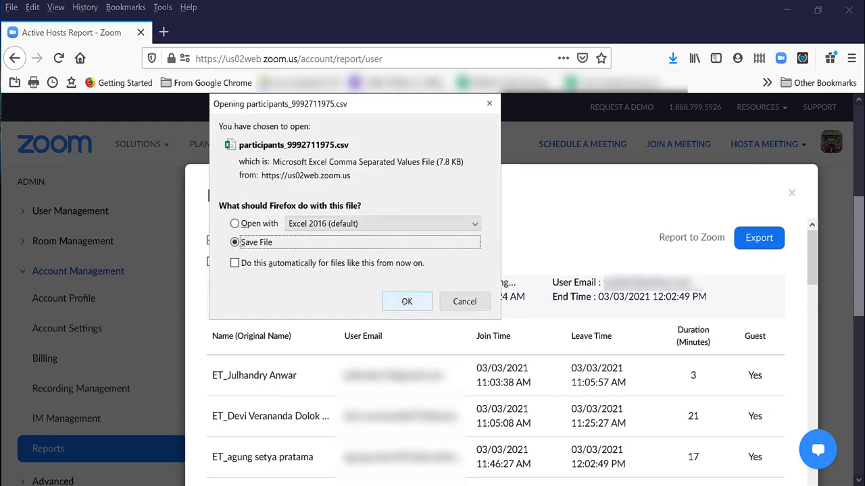
{"action": "left_click", "coordinate": [407, 301]}
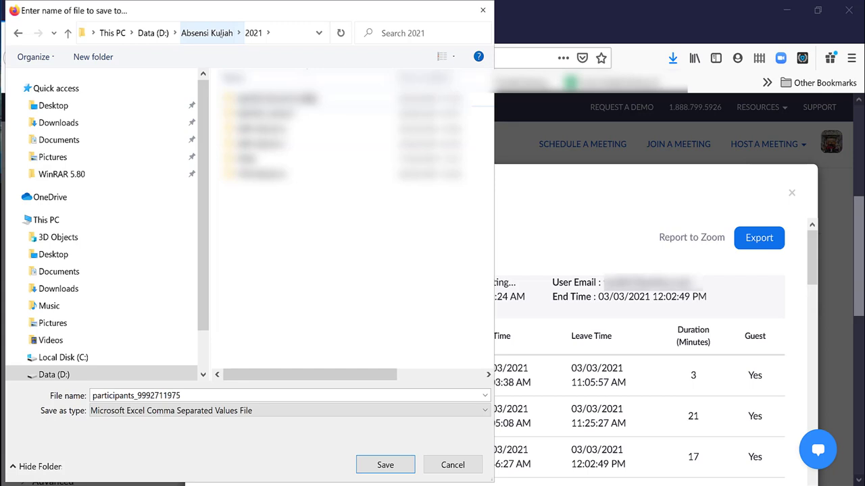
{"action": "left_click", "coordinate": [206, 33]}
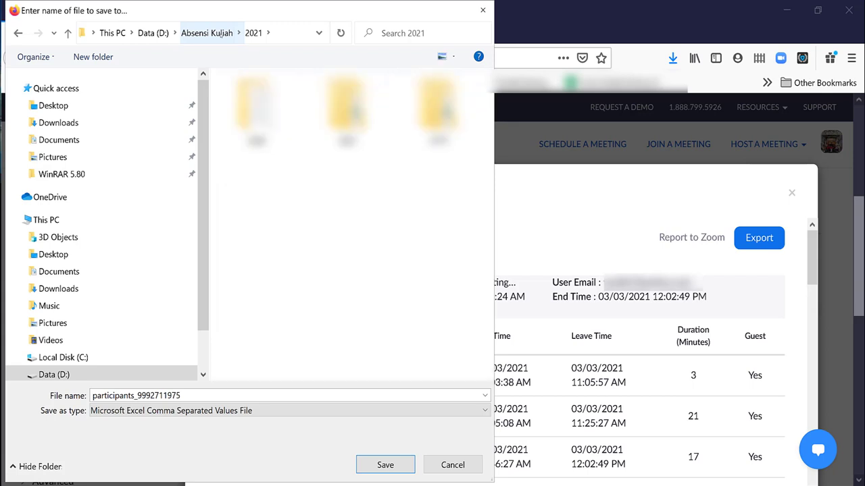
{"action": "left_click", "coordinate": [385, 465]}
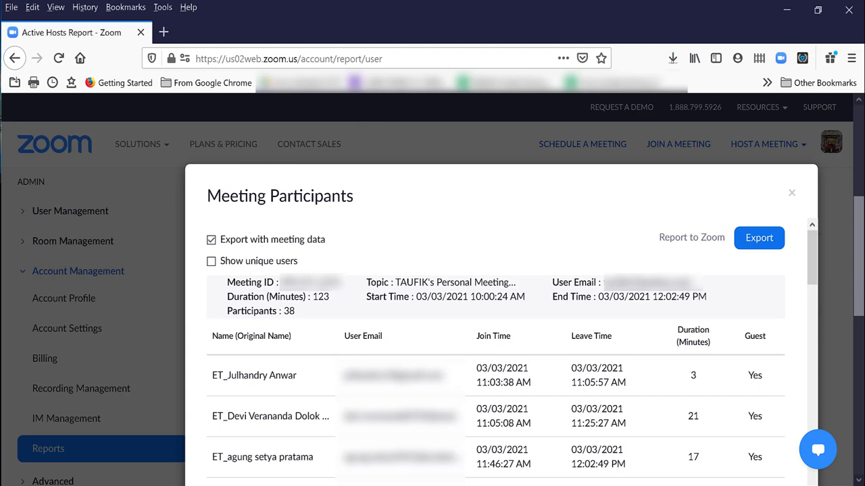
{"action": "left_click", "coordinate": [672, 58]}
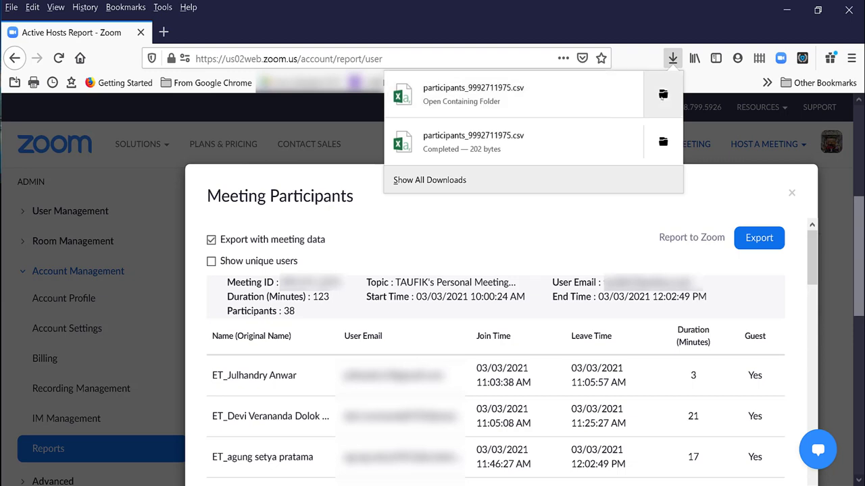
{"action": "left_click", "coordinate": [470, 93]}
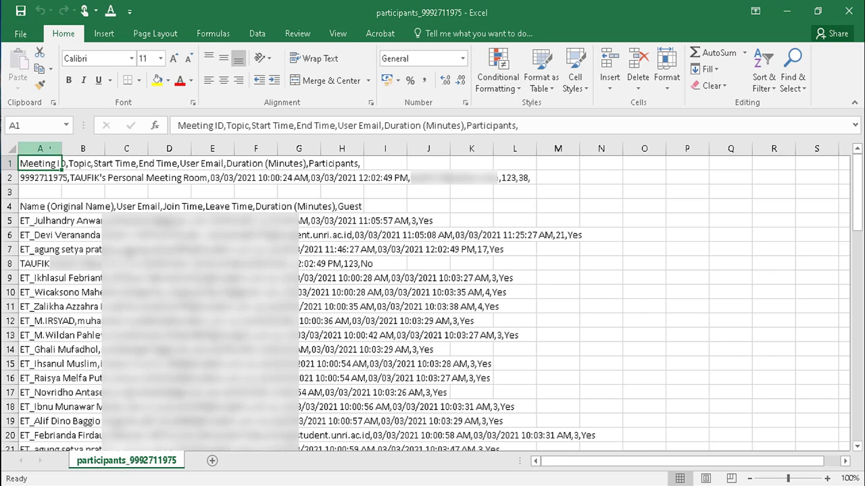
Split column A into separate columns with Text to Columns, using Delimited data, only the comma as delimiter, and the General format
{"action": "left_click", "coordinate": [50, 149]}
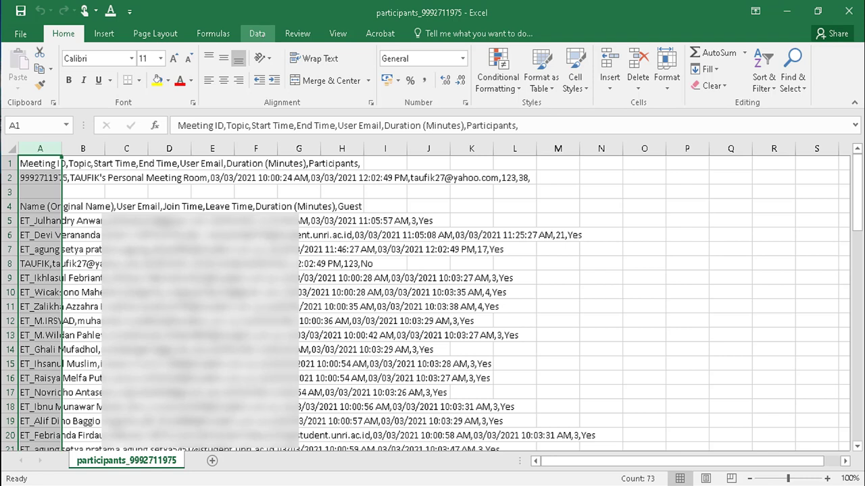
{"action": "left_click", "coordinate": [257, 34]}
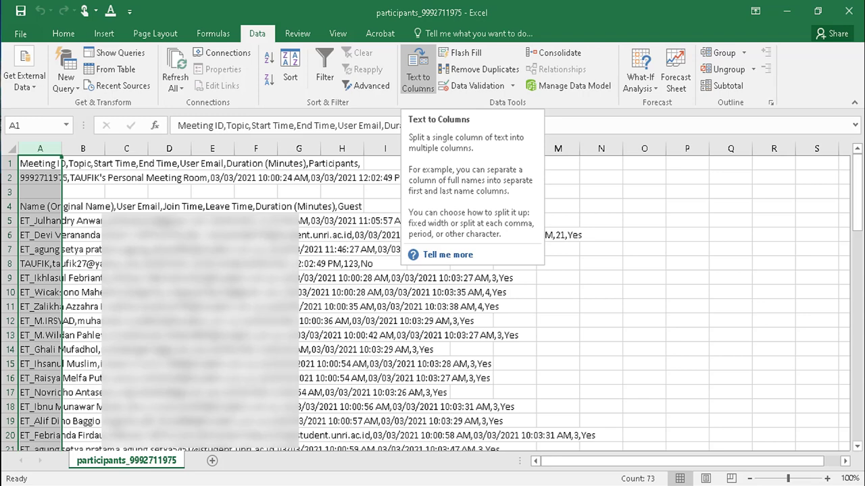
{"action": "left_click", "coordinate": [418, 74]}
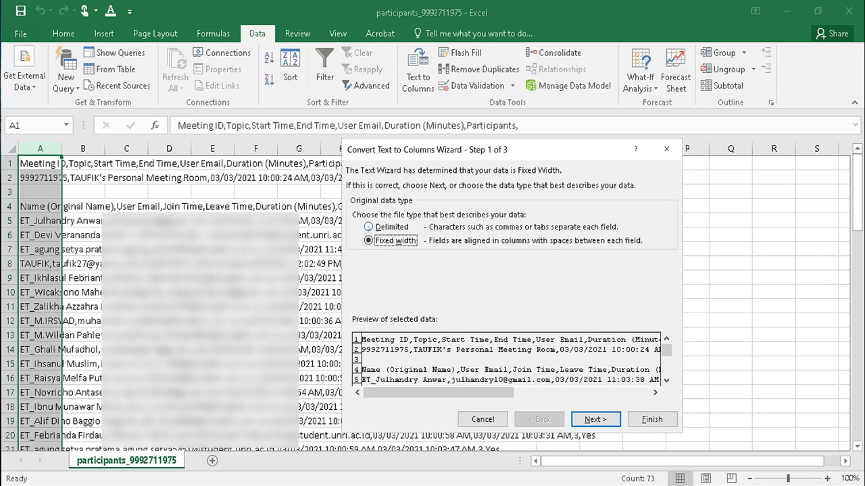
{"action": "left_click", "coordinate": [368, 227]}
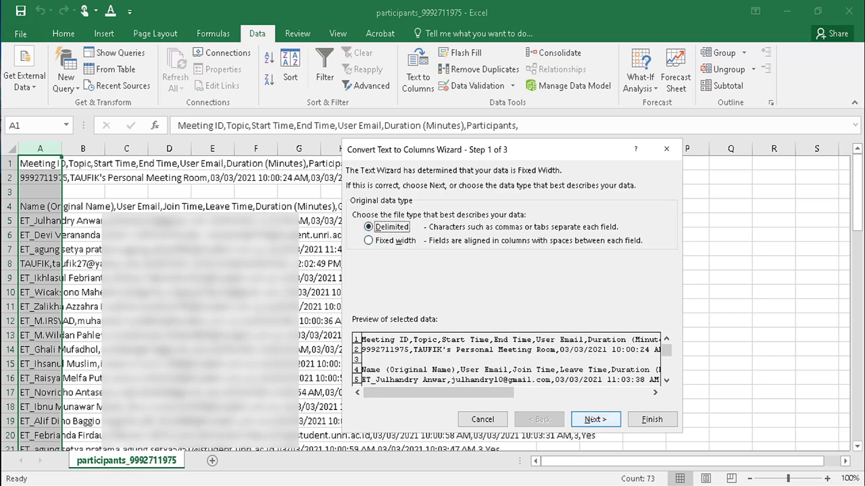
{"action": "left_click", "coordinate": [595, 419]}
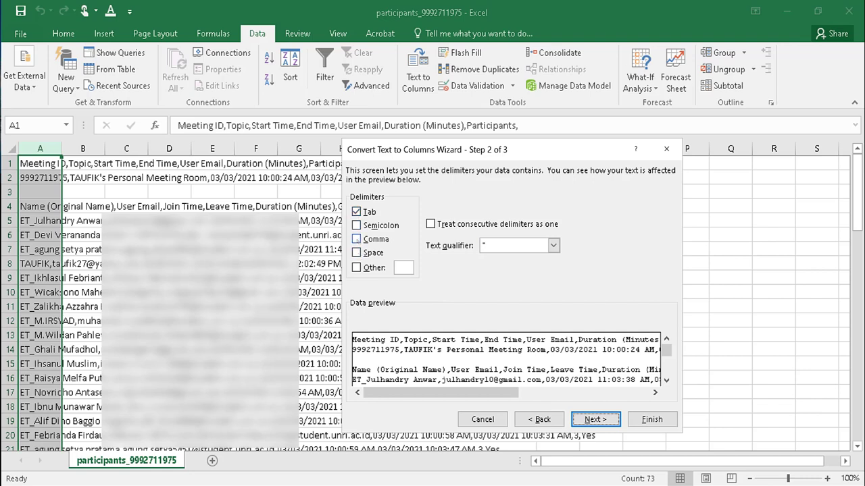
{"action": "left_click", "coordinate": [356, 239]}
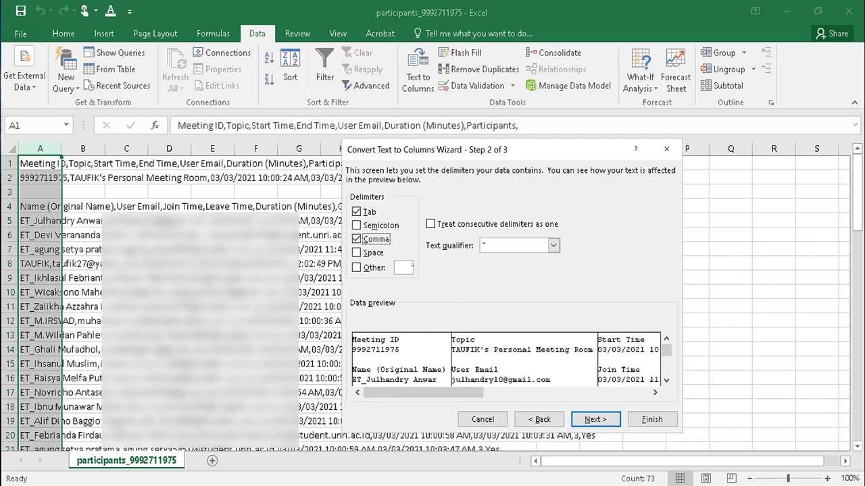
{"action": "left_click", "coordinate": [356, 211]}
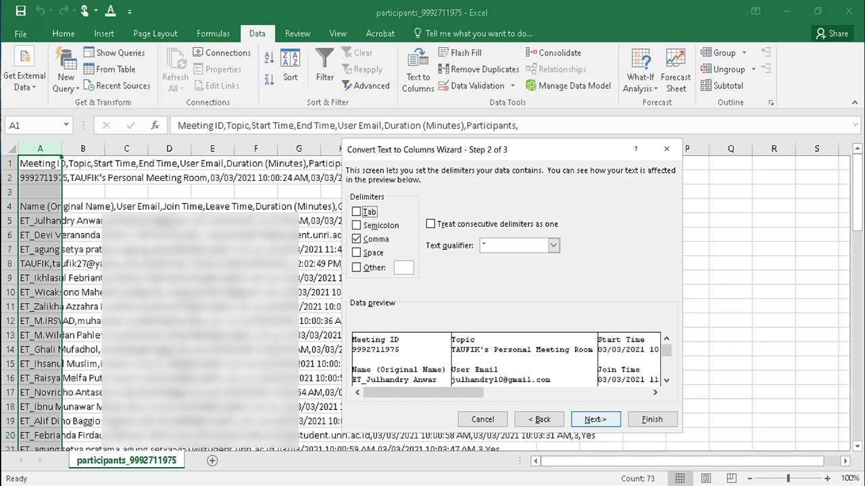
{"action": "key", "text": "Return"}
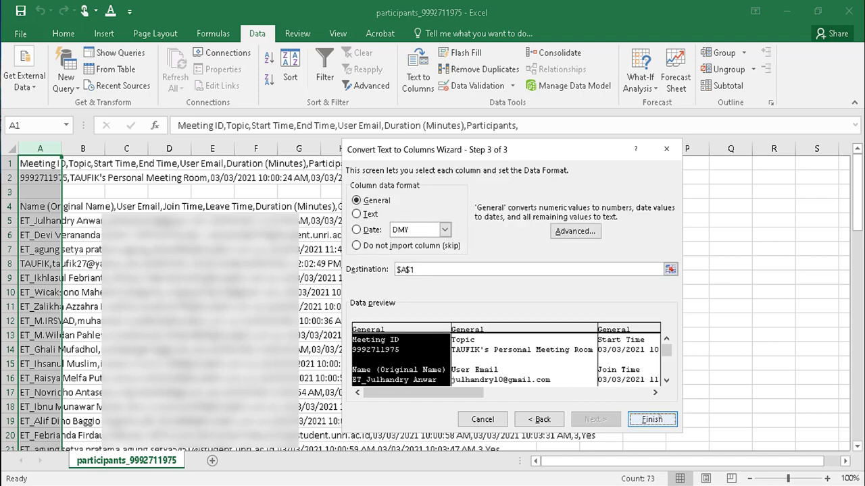
{"action": "left_click", "coordinate": [658, 417]}
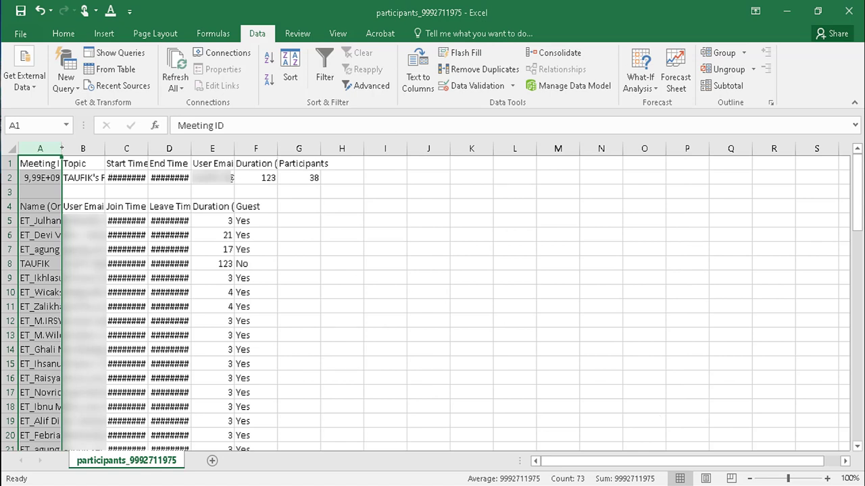
Widen columns A through F so that all names, emails, join and leave times, and durations fit
{"action": "double_click", "coordinate": [62, 148]}
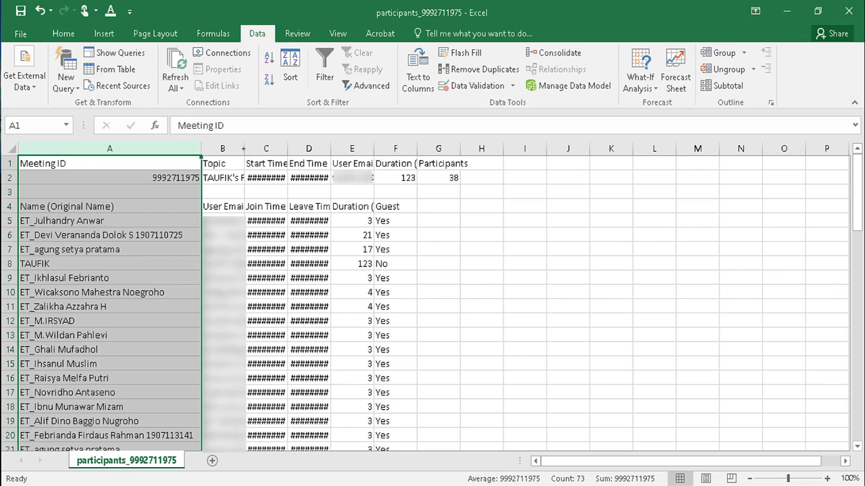
{"action": "left_click", "coordinate": [244, 149]}
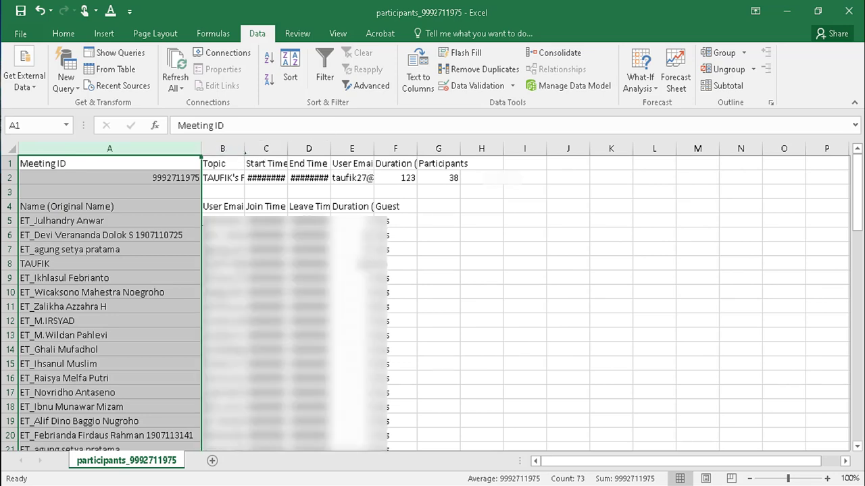
{"action": "left_click_drag", "start_coordinate": [244, 149], "coordinate": [395, 150]}
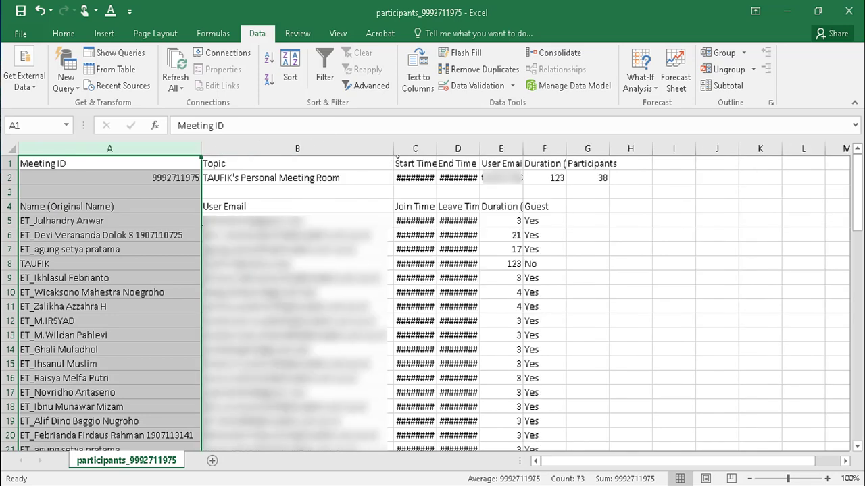
{"action": "double_click", "coordinate": [436, 149]}
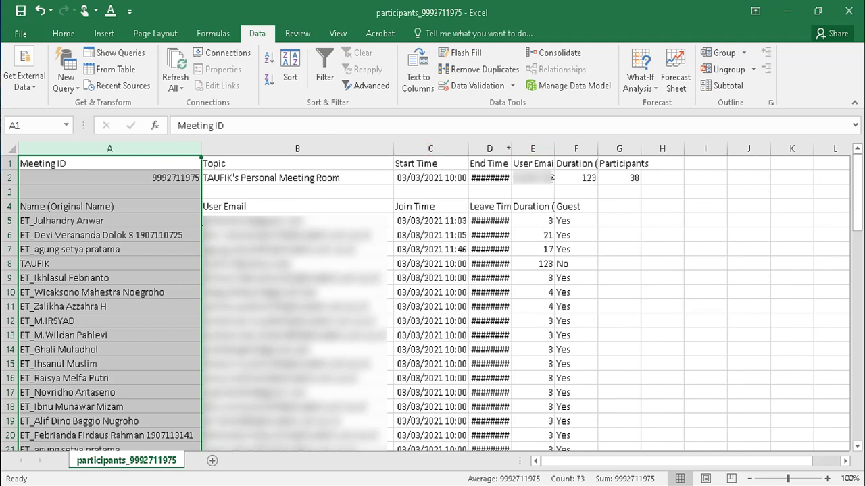
{"action": "double_click", "coordinate": [511, 149]}
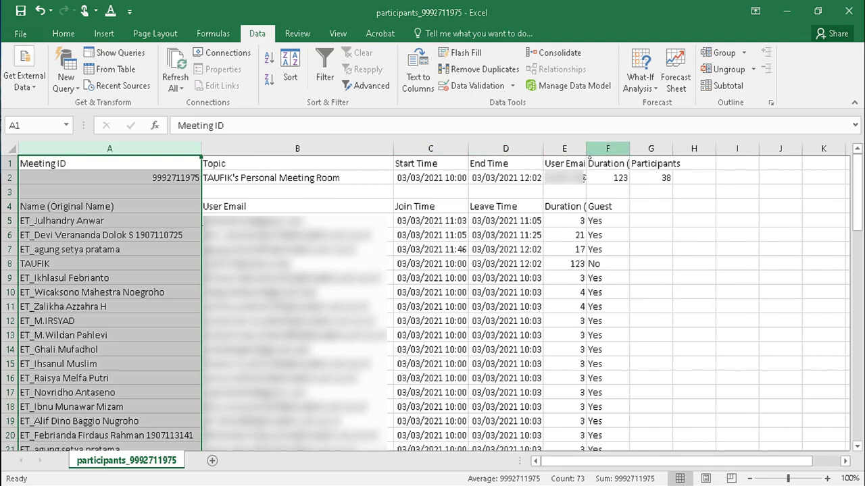
{"action": "double_click", "coordinate": [585, 149]}
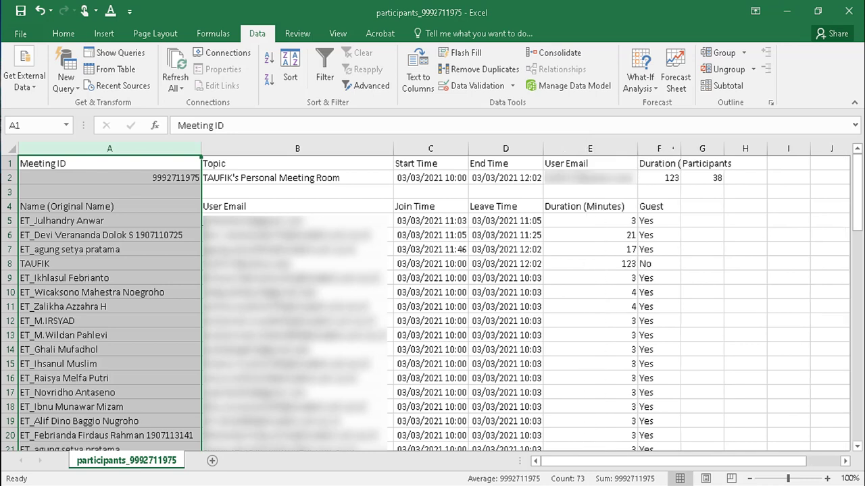
{"action": "double_click", "coordinate": [680, 149]}
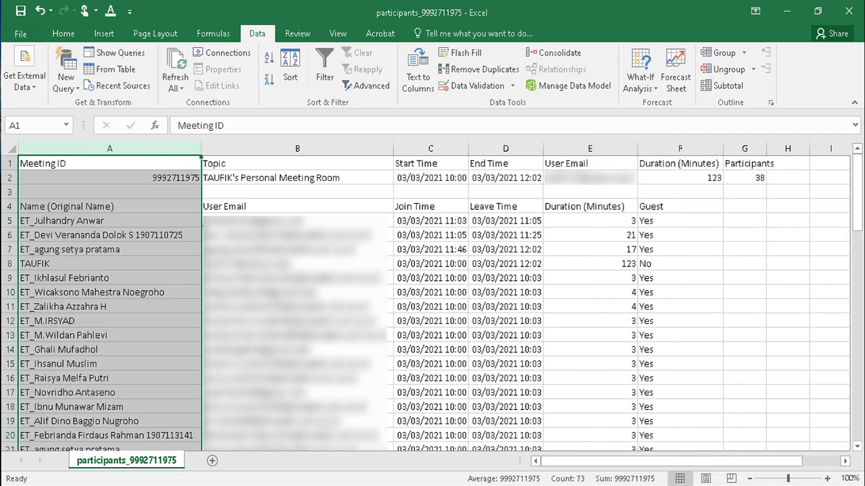
Center the contents of columns F and E, covering the duration and guest values
{"action": "left_click", "coordinate": [676, 148]}
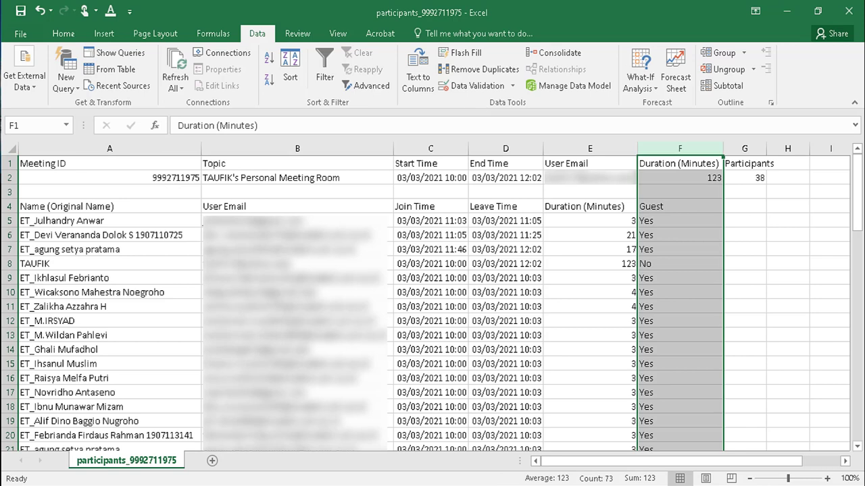
{"action": "left_click", "coordinate": [63, 33]}
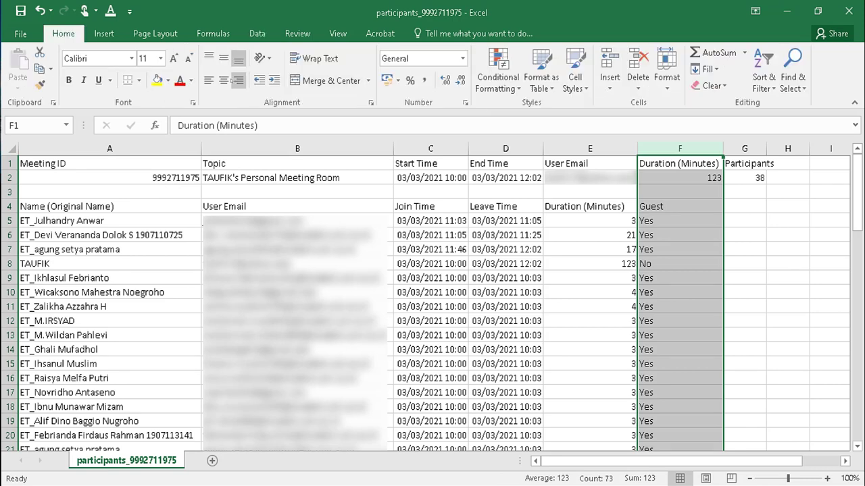
{"action": "left_click", "coordinate": [223, 80]}
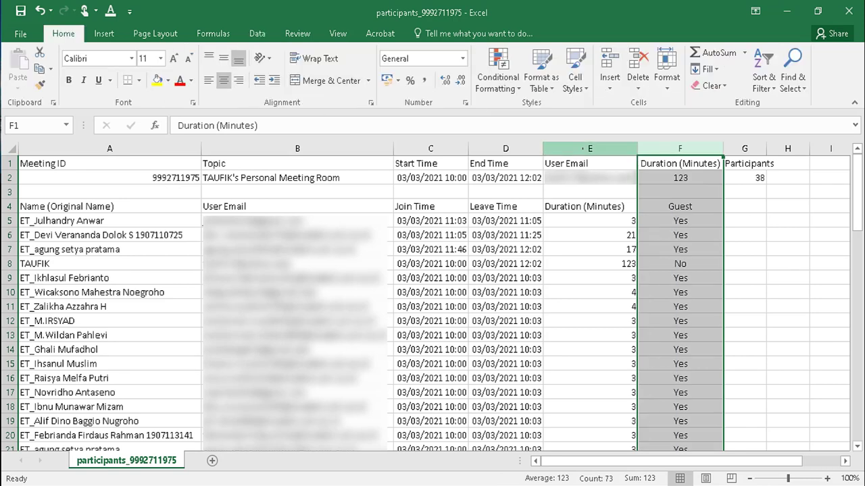
{"action": "left_click", "coordinate": [591, 148]}
{"action": "key", "text": "ctrl+e"}
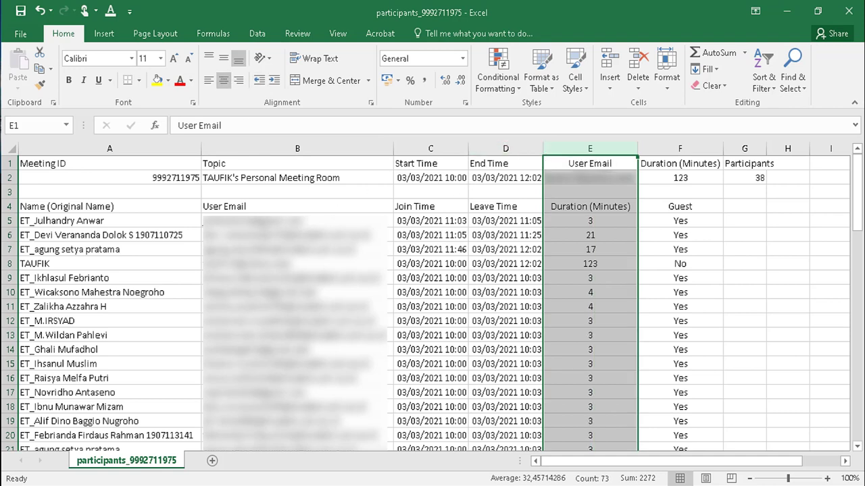
{"action": "left_click", "coordinate": [750, 298]}
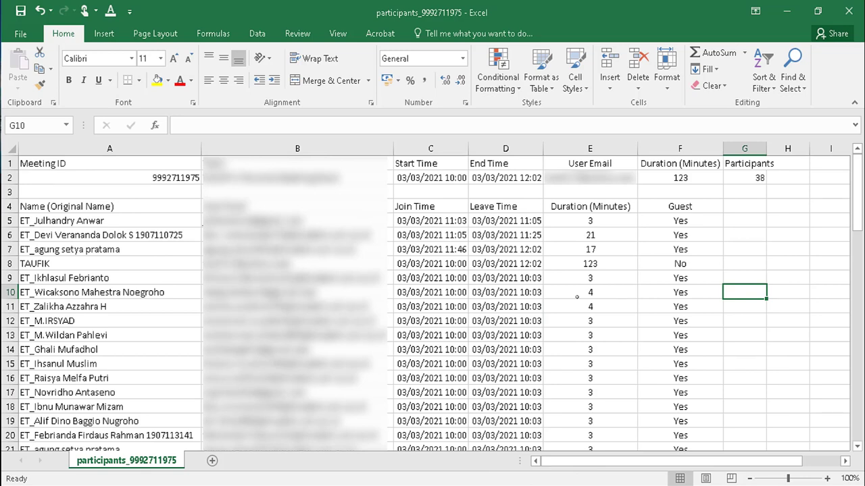
Save the formatted participant file and look through its rows to the end of the list
{"action": "scroll", "coordinate": [577, 296], "scroll_direction": "down", "scroll_amount": 14}
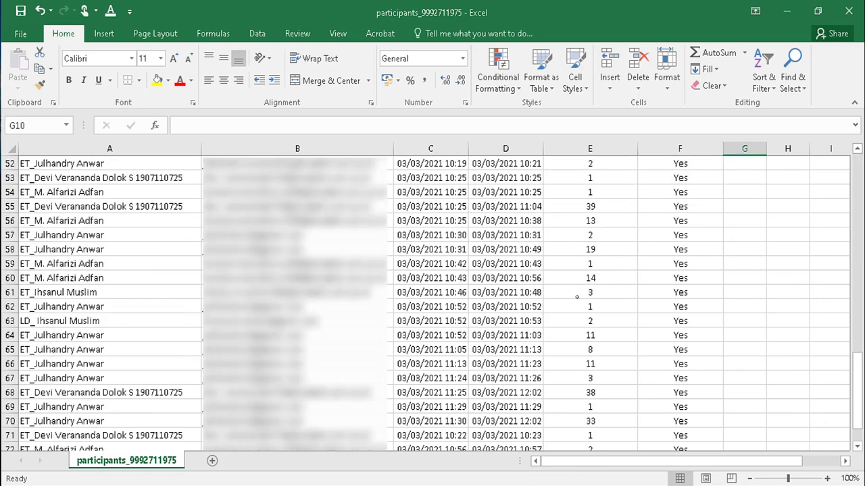
{"action": "scroll", "coordinate": [576, 296], "scroll_direction": "up", "scroll_amount": 7}
{"action": "scroll", "coordinate": [577, 296], "scroll_direction": "up", "scroll_amount": 8}
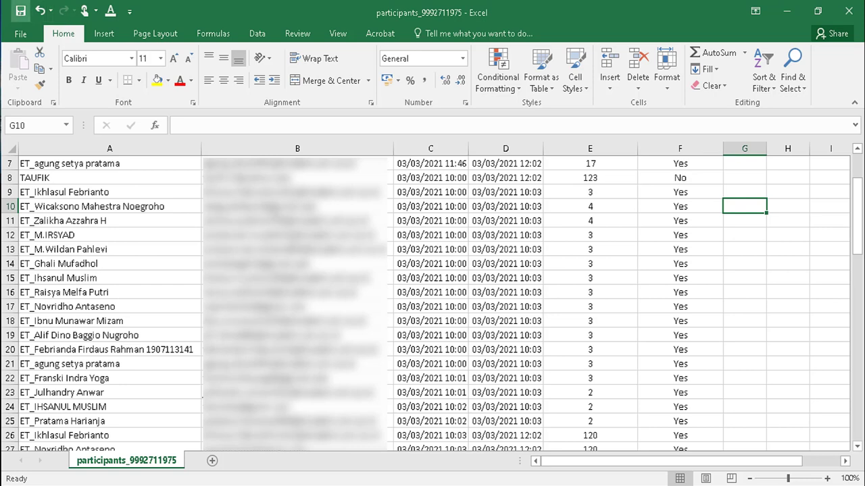
{"action": "left_click", "coordinate": [21, 10]}
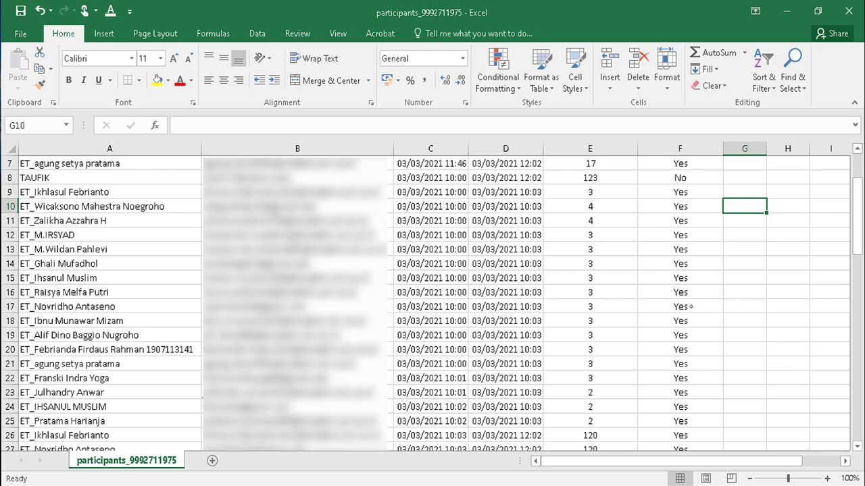
{"action": "scroll", "coordinate": [691, 306], "scroll_direction": "down", "scroll_amount": 20}
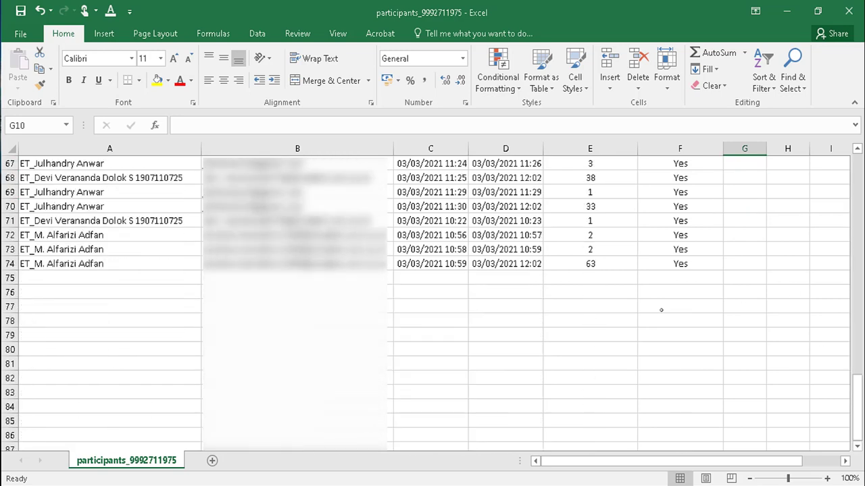
{"action": "scroll", "coordinate": [662, 310], "scroll_direction": "up", "scroll_amount": 7}
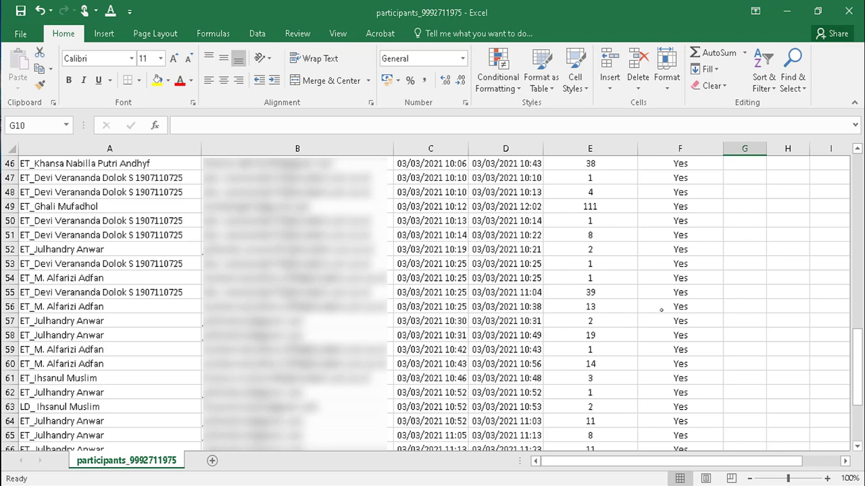